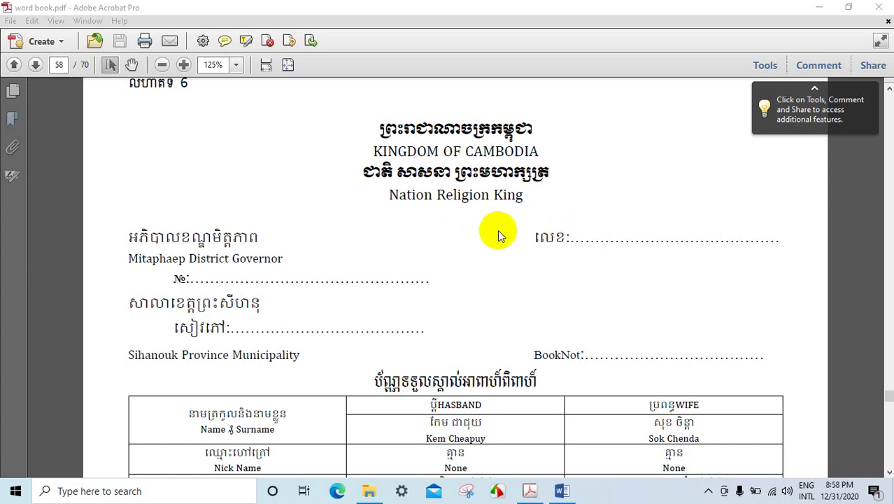
- Start a new page after the REFERENCE section at the end of the CV
scroll(499, 234, up, 1)
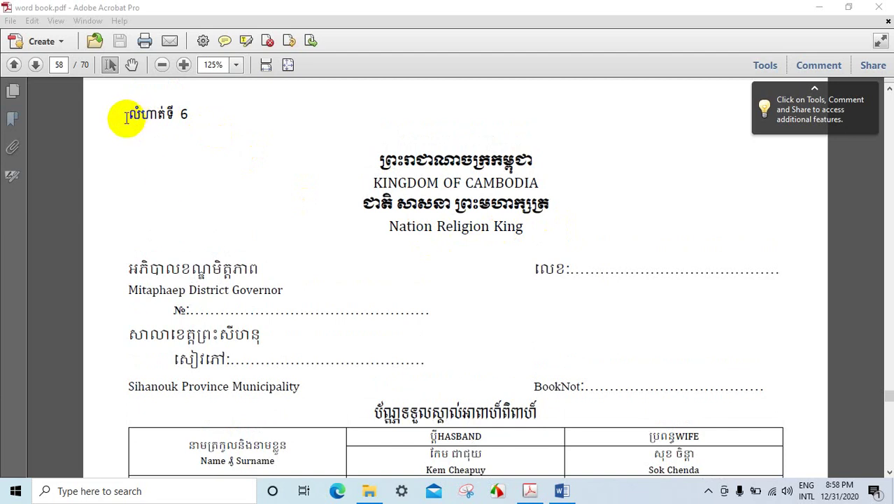
click(562, 491)
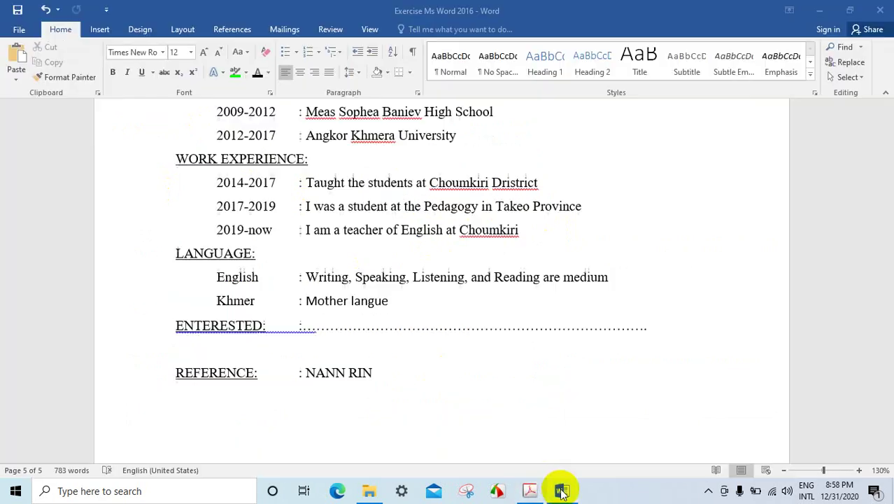
scroll(435, 325, up, 2)
scroll(435, 325, up, 3)
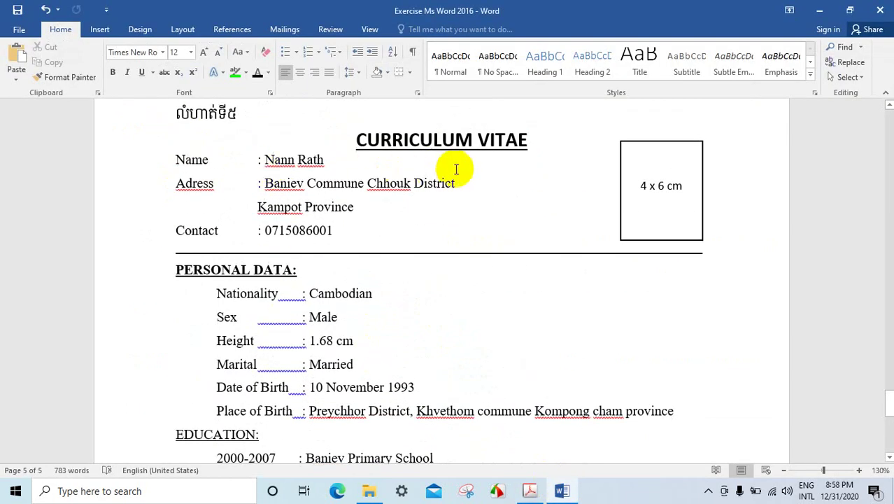
scroll(429, 235, down, 3)
scroll(405, 294, down, 2)
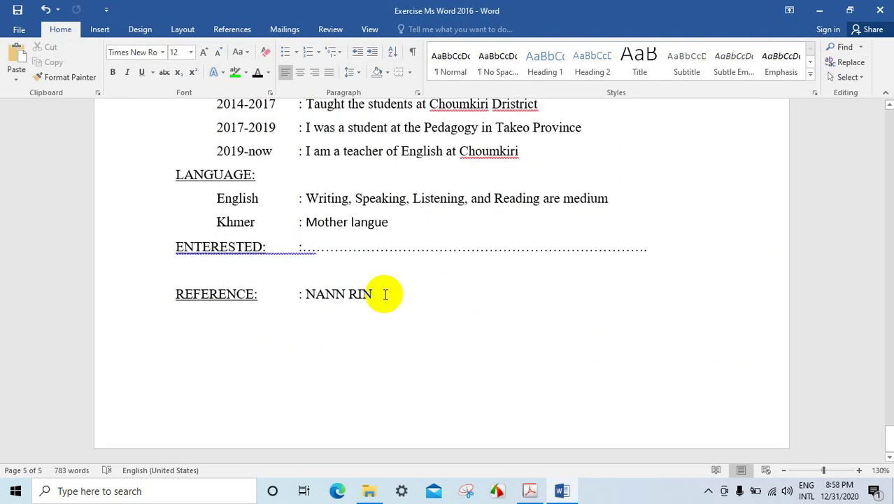
key(Return)
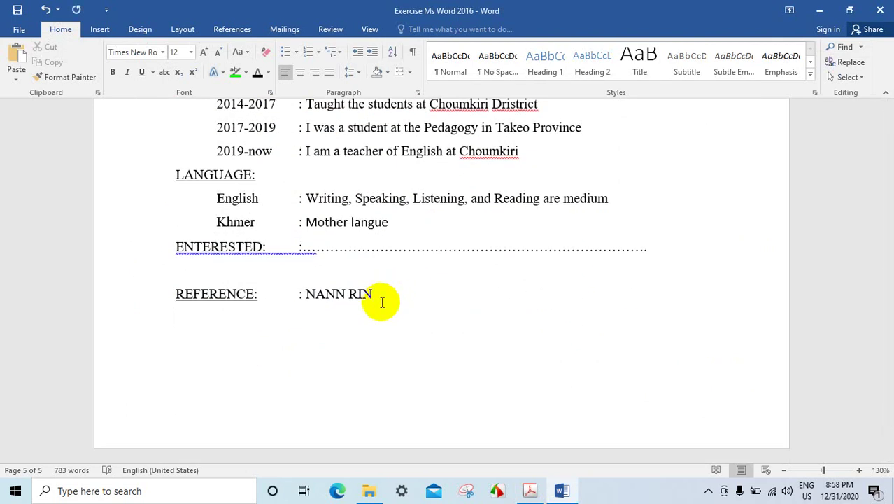
scroll(381, 302, down, 3)
key(ctrl+Return)
scroll(287, 329, down, 3)
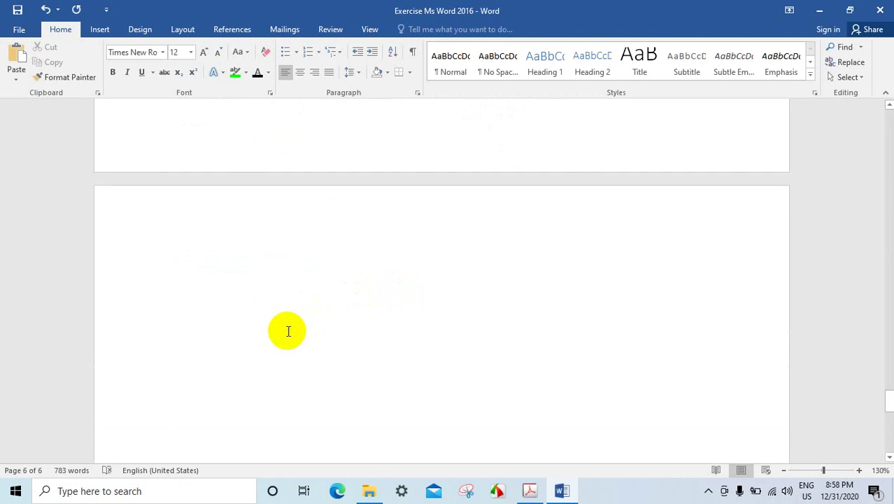
scroll(288, 331, down, 3)
scroll(277, 311, up, 3)
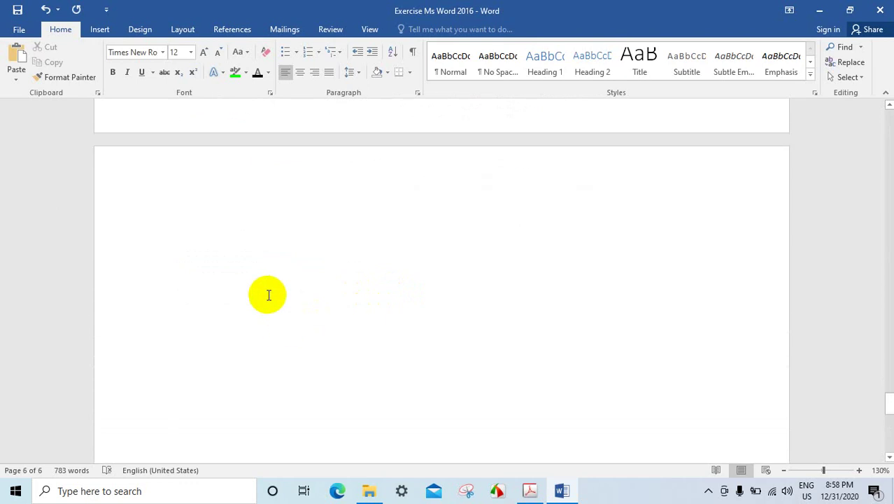
- Type the Khmer heading លំហាត់ទី៦ at the top of the new page in Khmer OS Content
key(alt+shift)
text(ស)
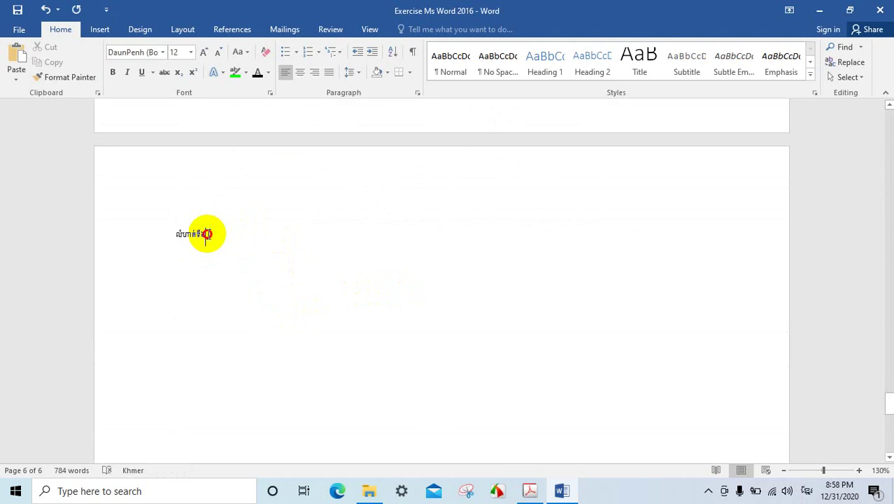
drag(206, 234, 177, 235)
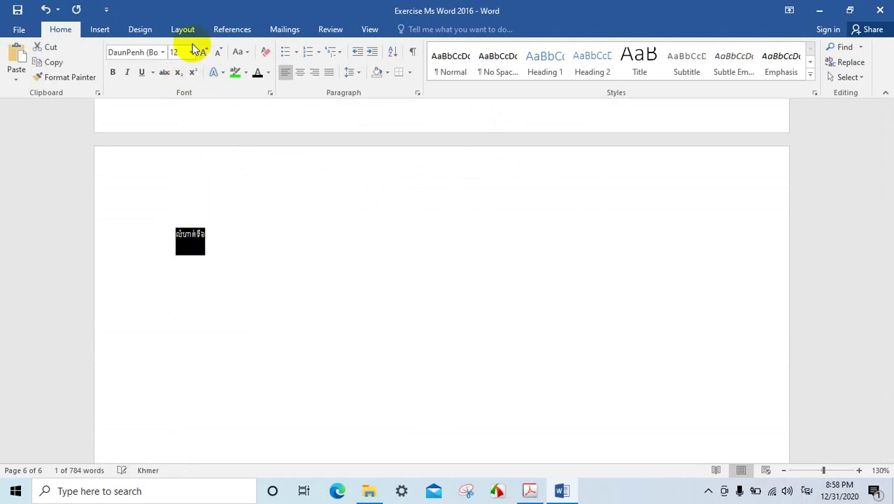
click(161, 52)
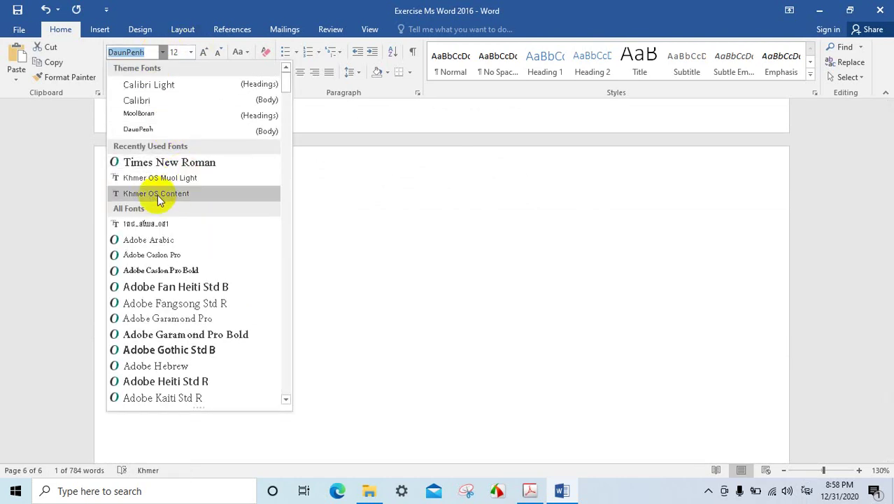
click(150, 196)
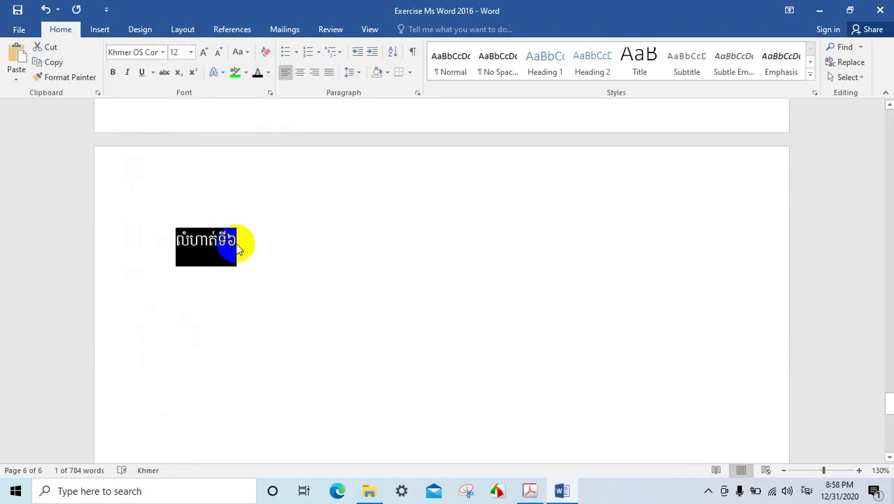
click(236, 245)
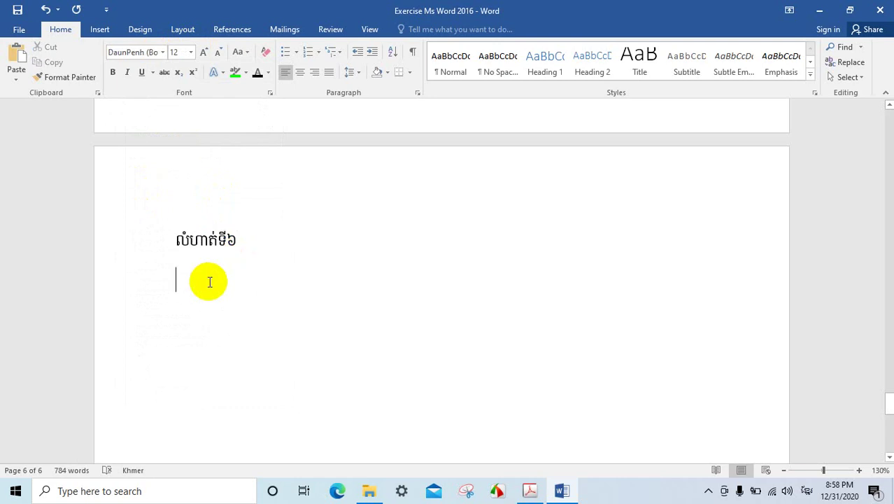
- Select and copy the four centred Kingdom of Cambodia title lines from the certificate PDF
click(530, 490)
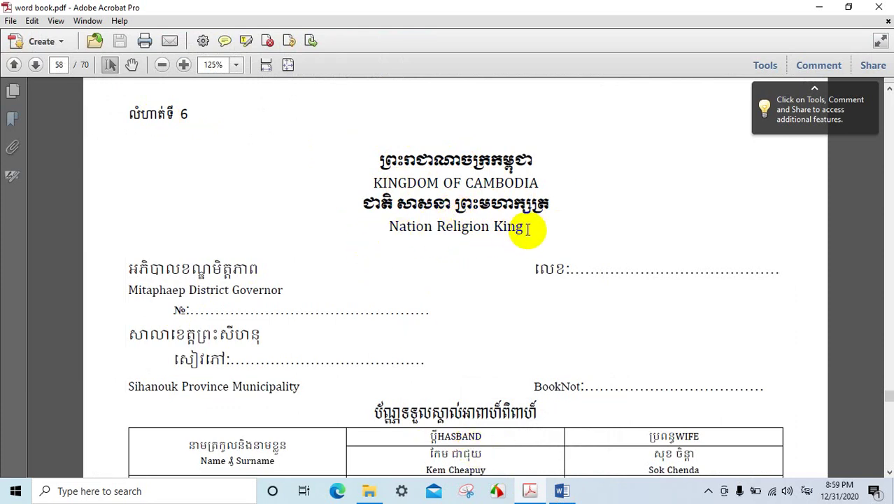
drag(526, 226, 371, 171)
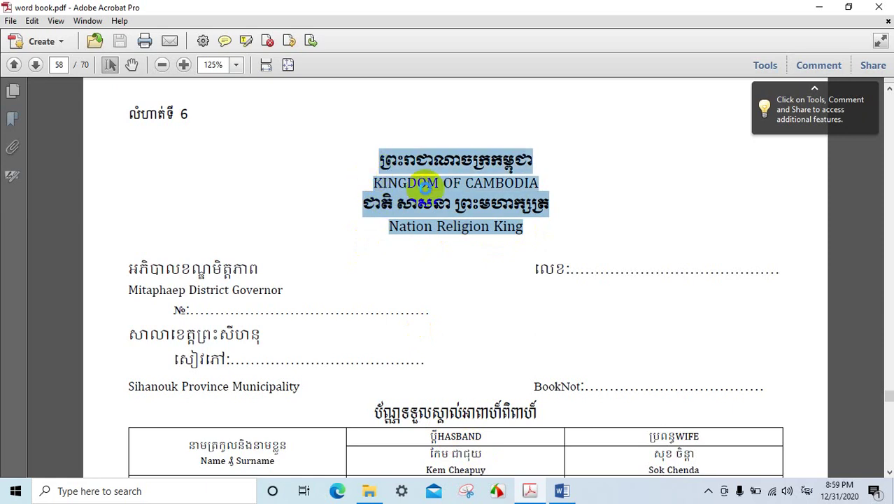
click(562, 492)
- Paste the four title lines, centre them and set them in Khmer OS Muol Light
key(ctrl+v)
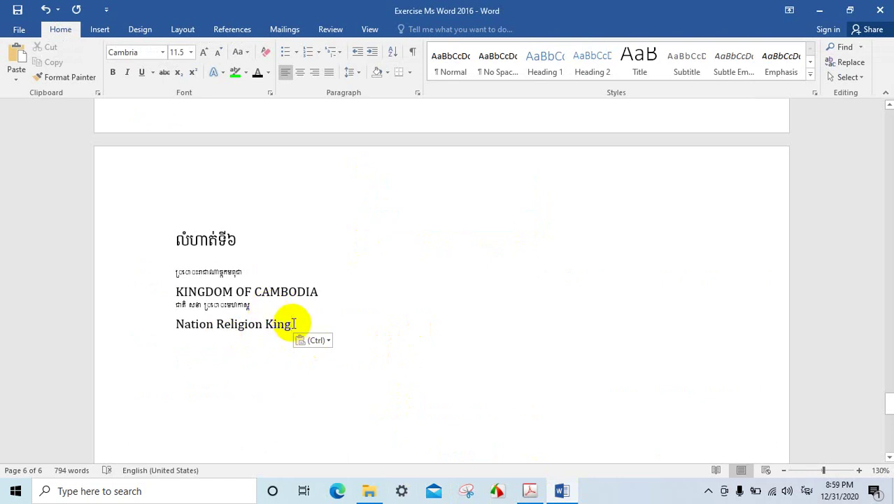
drag(292, 326, 176, 271)
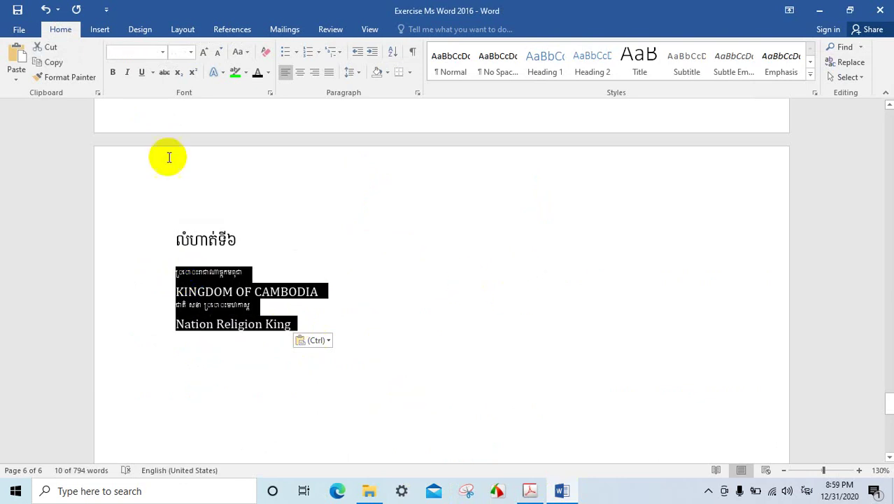
click(298, 76)
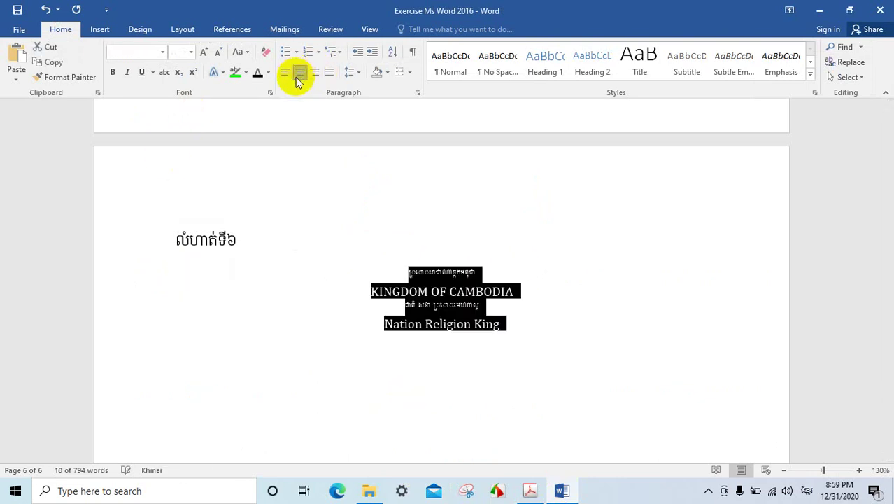
click(163, 53)
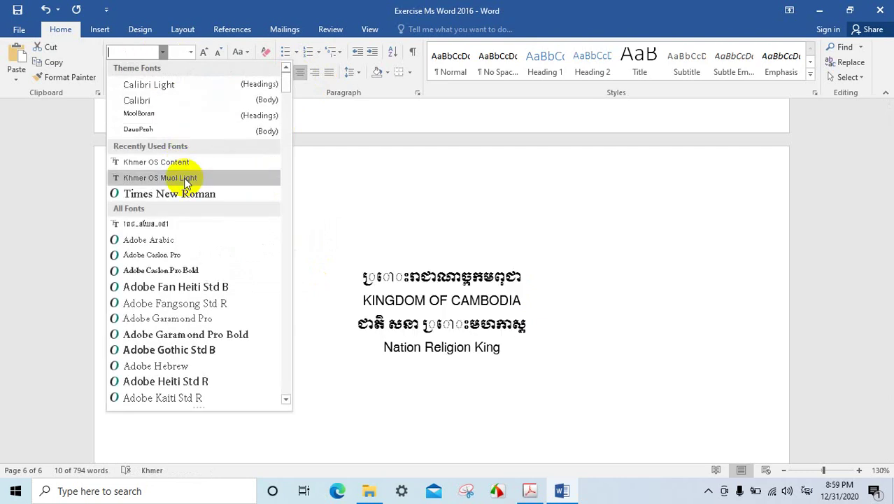
click(184, 178)
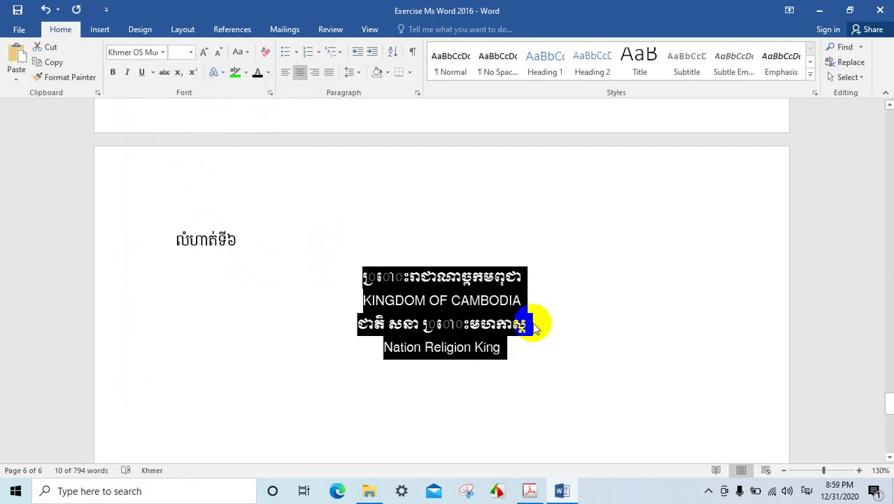
- Delete the first Khmer title line and add an empty line after the heading លំហាត់ទី៦
drag(524, 276, 360, 274)
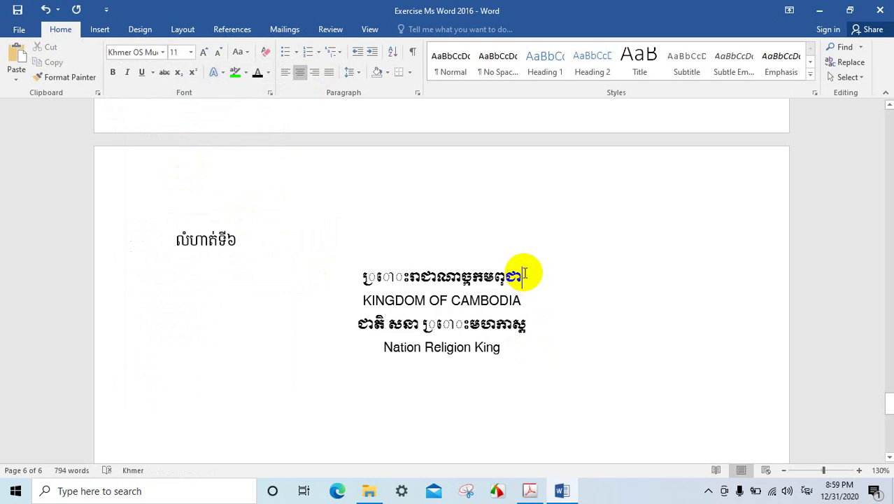
key(Delete)
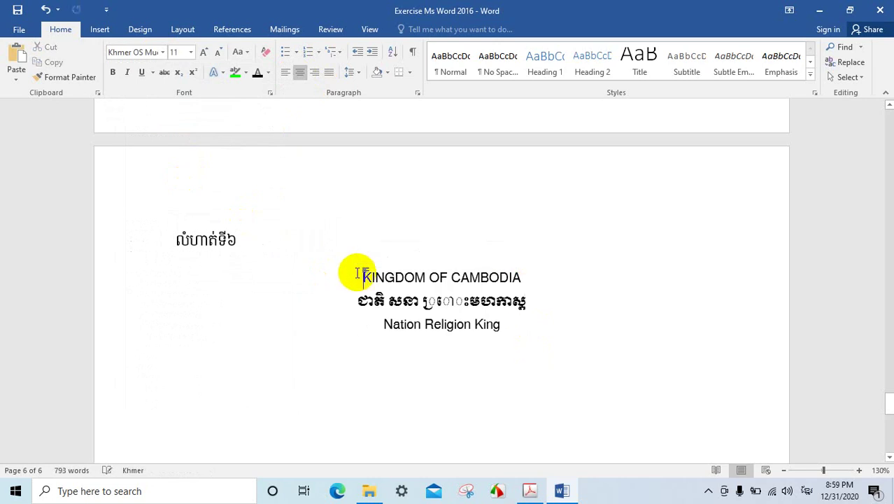
click(409, 245)
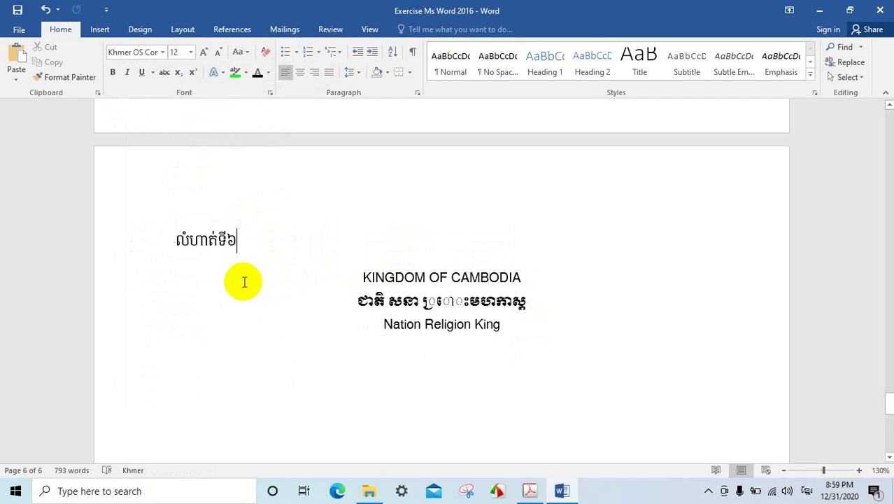
key(Return)
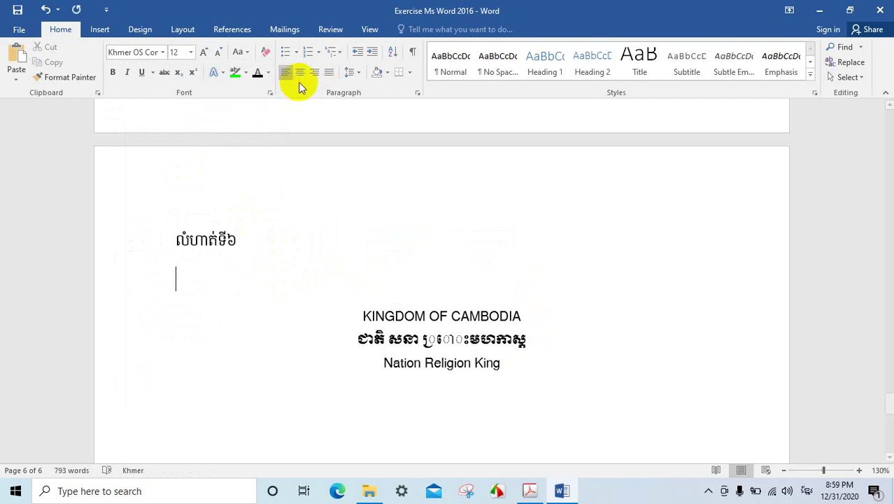
- Type the centred title ព្រះរាជាណាចក្រកម្ពុជា and retype the motto as ជាតិ សាសនា ព្រះមហាក្សត្រ
click(300, 73)
text(ព្រះរាជ)
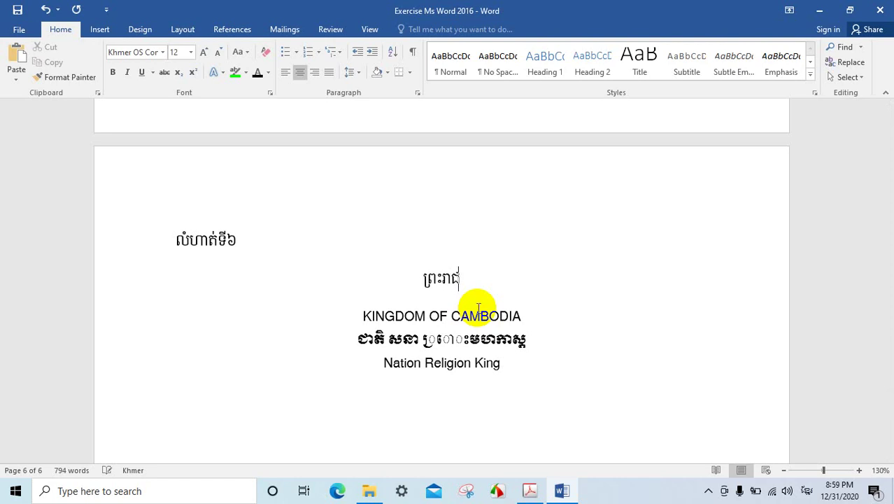
text(ាណាចក្)
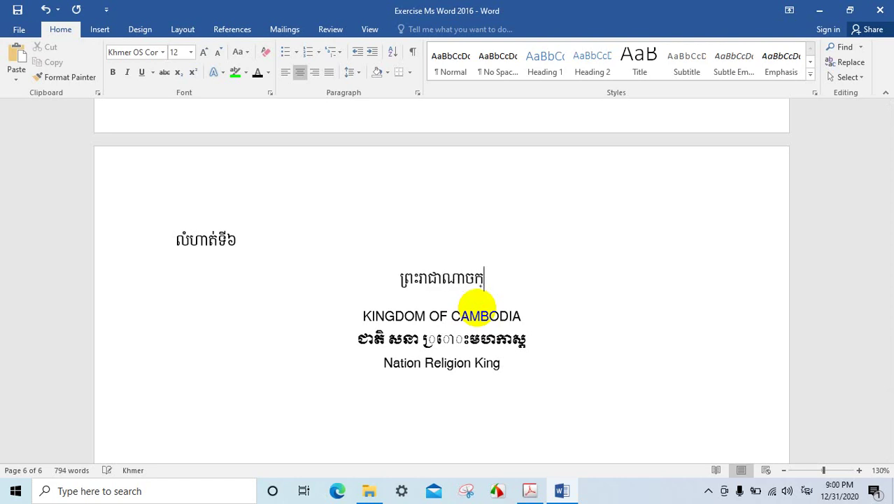
text(រ)
text(កម្)
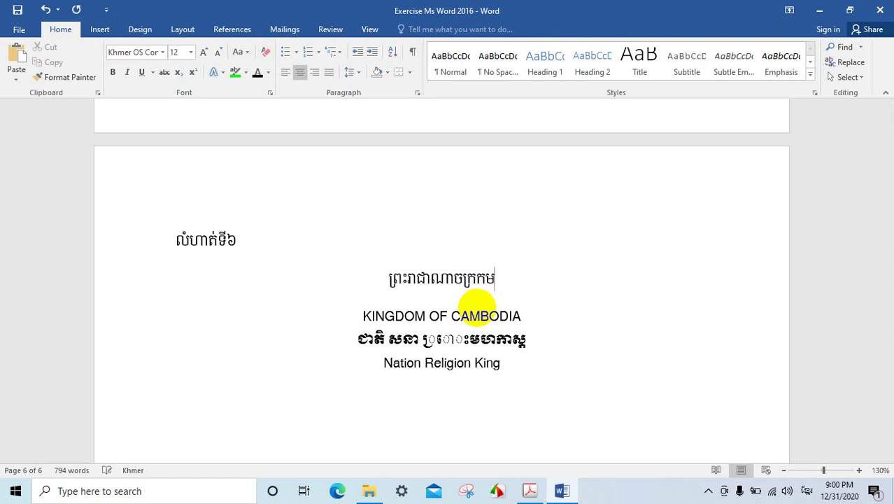
text(ព)
key(BackSpace)
text(ុជា)
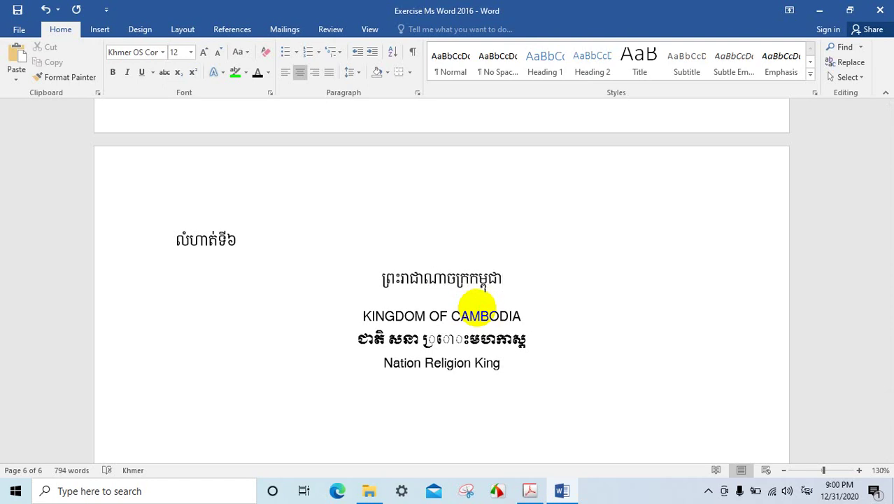
drag(531, 339, 351, 341)
text(ជាតិ)
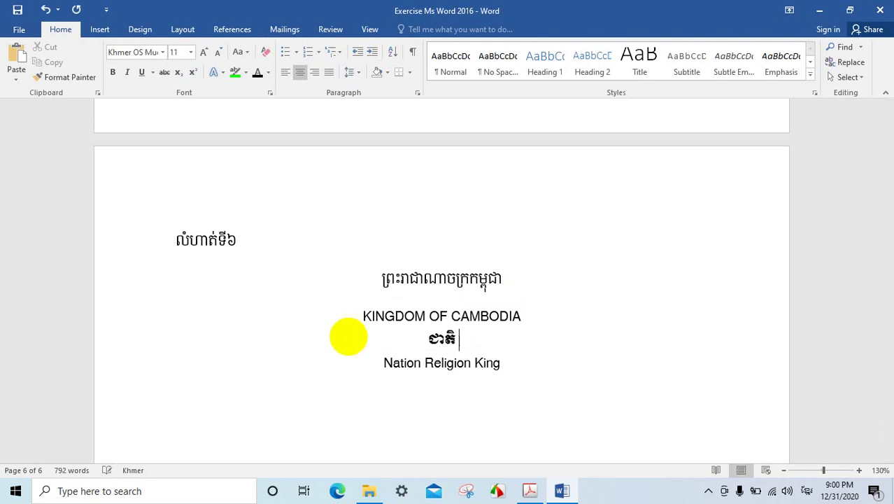
text(  សាស)
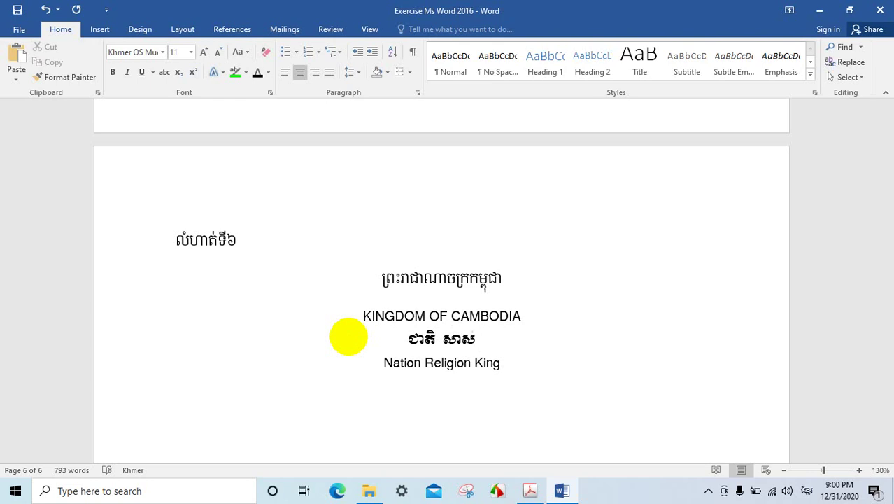
text(នា ព្រ)
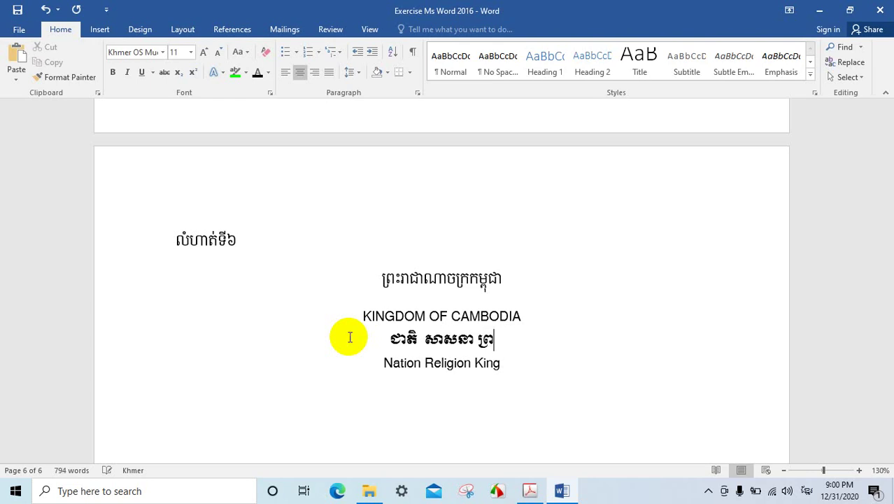
text(ះមហាក)
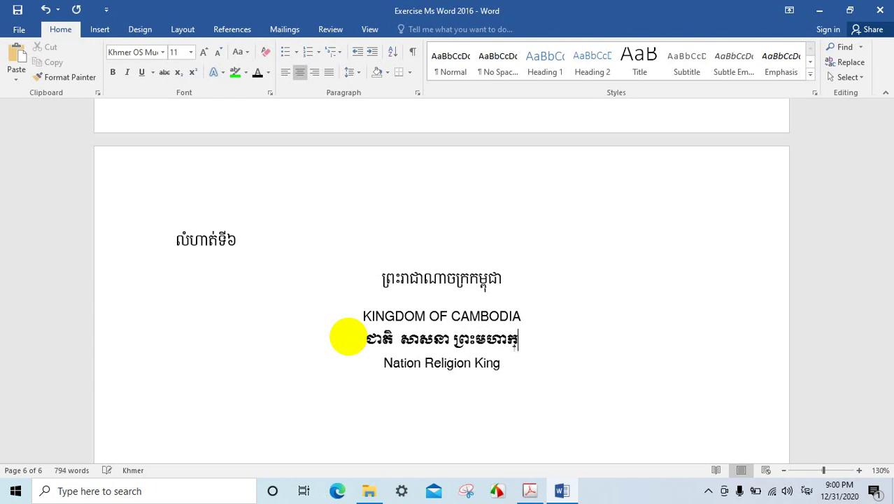
text(្សត្រ)
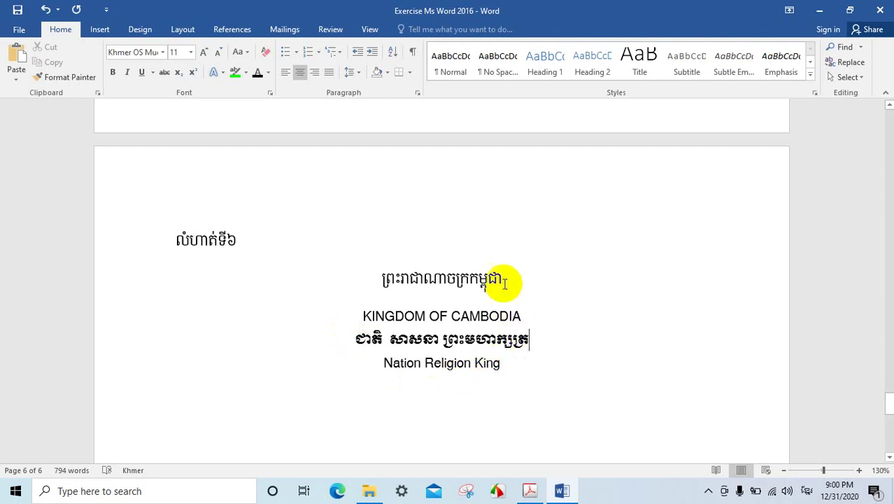
- Set both the Khmer title line and the motto line in Khmer OS Muol Light
click(383, 291)
triple_click(383, 291)
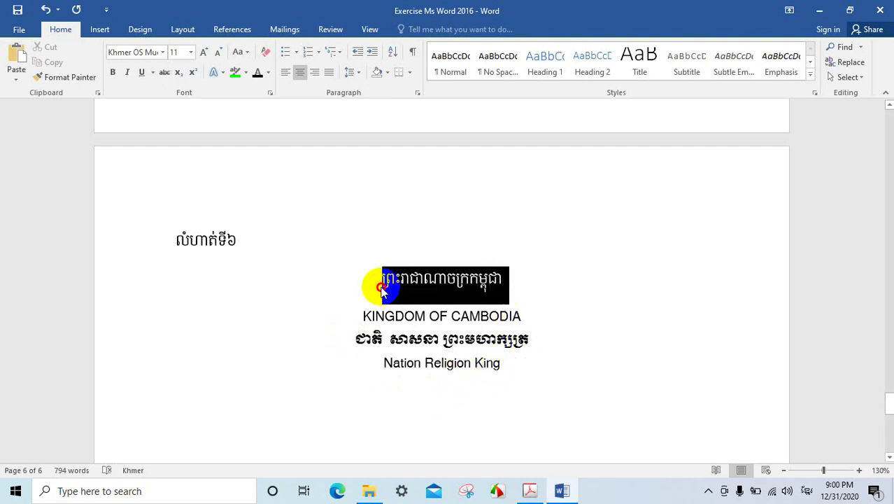
click(162, 51)
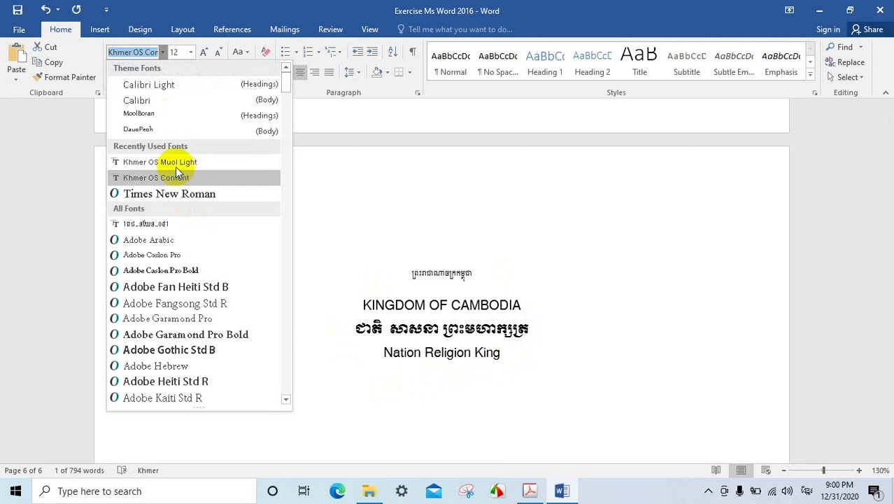
click(140, 161)
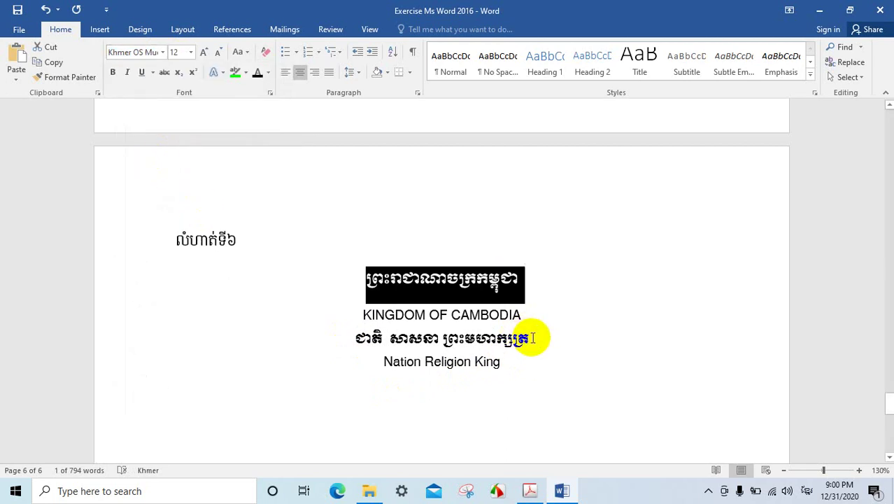
drag(533, 338, 356, 340)
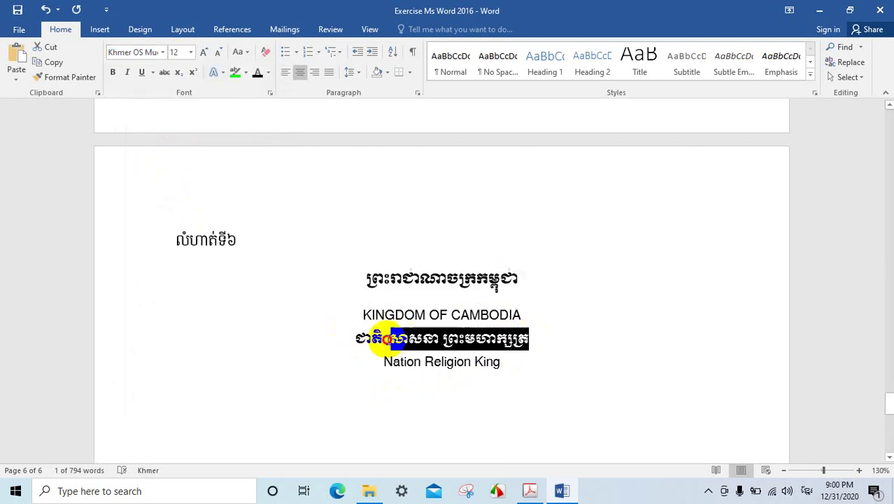
click(163, 53)
click(175, 163)
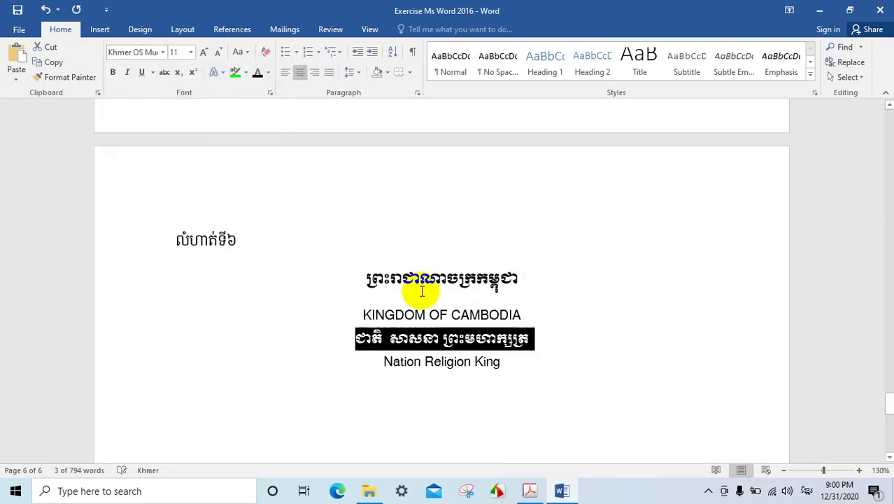
- Make all four centred header lines font size 12
click(507, 365)
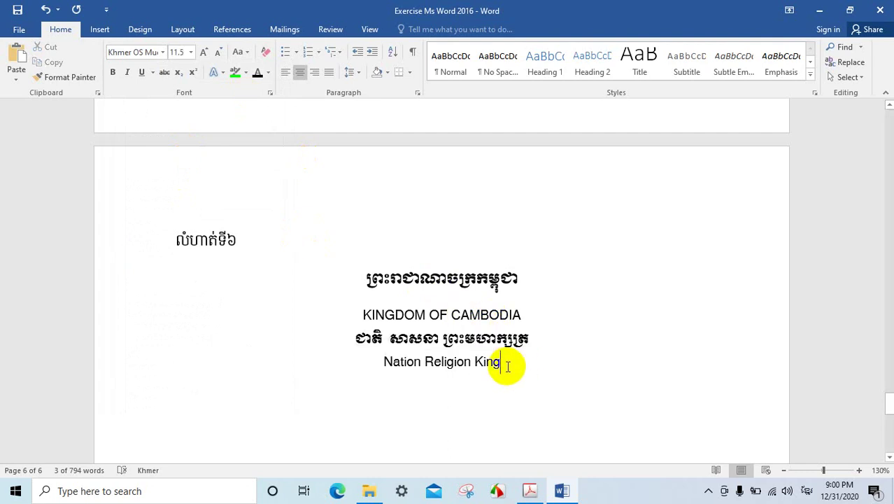
drag(508, 365, 353, 278)
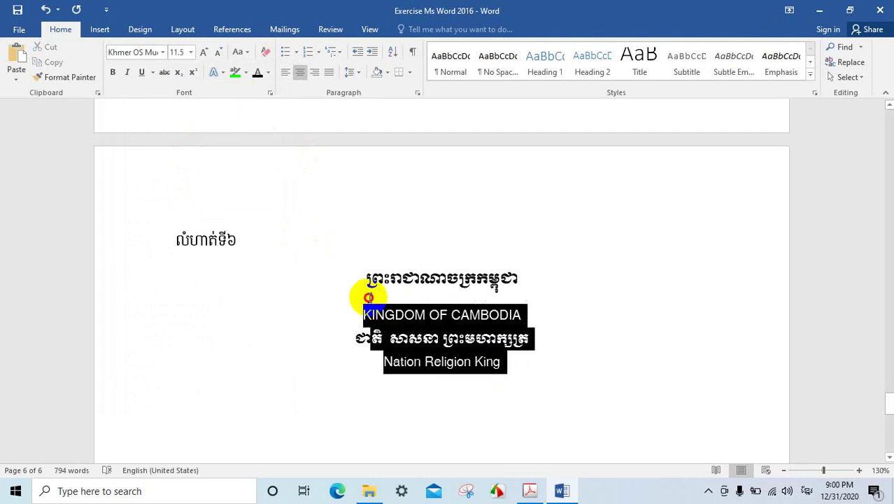
click(191, 52)
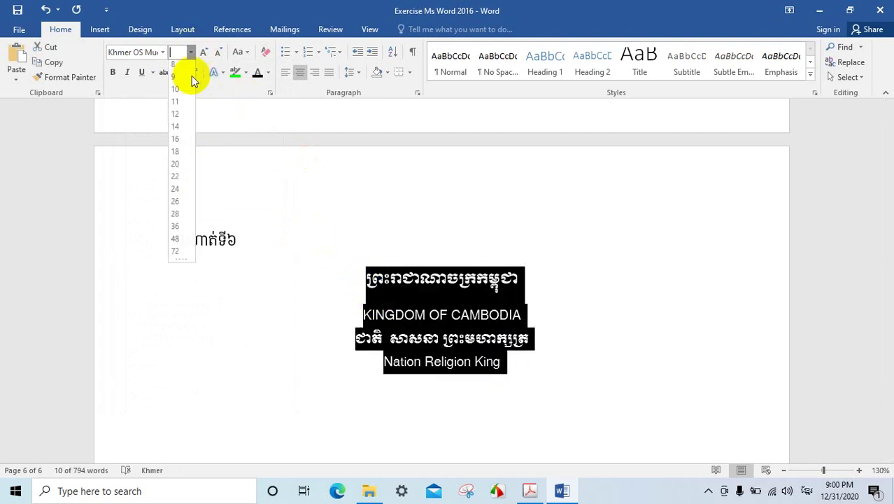
click(176, 117)
click(488, 341)
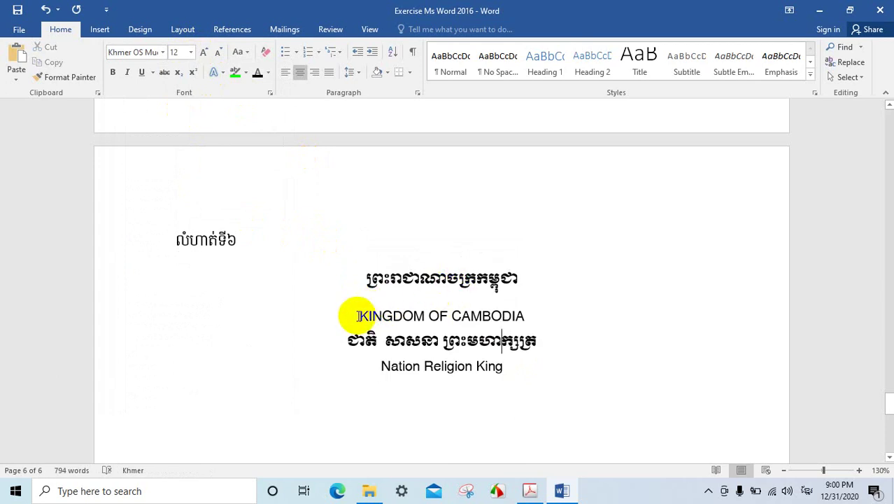
- Put KINGDOM OF CAMBODIA back on its own line and give the header 1.0 line spacing
click(359, 316)
key(BackSpace)
key(BackSpace)
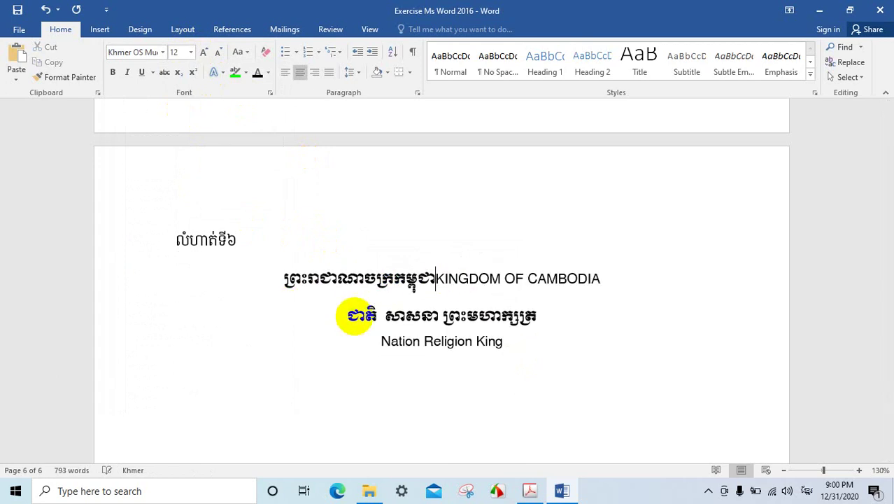
key(Return)
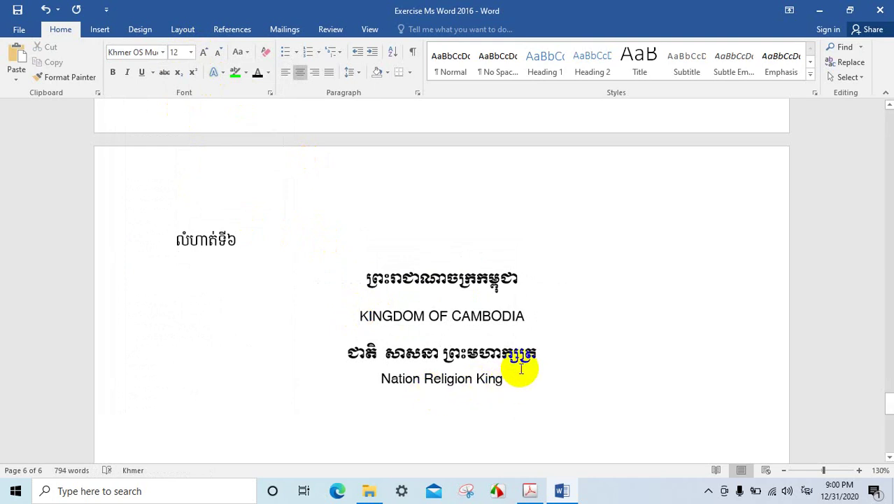
drag(509, 378, 362, 278)
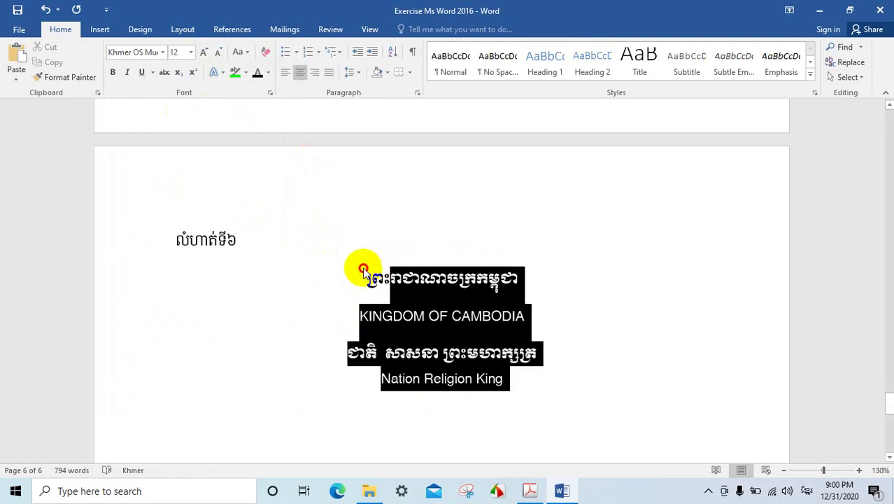
click(359, 73)
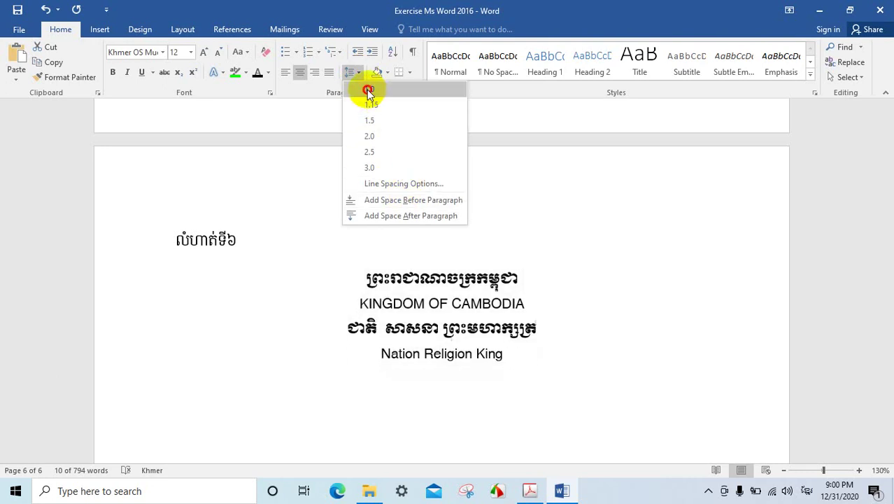
click(369, 89)
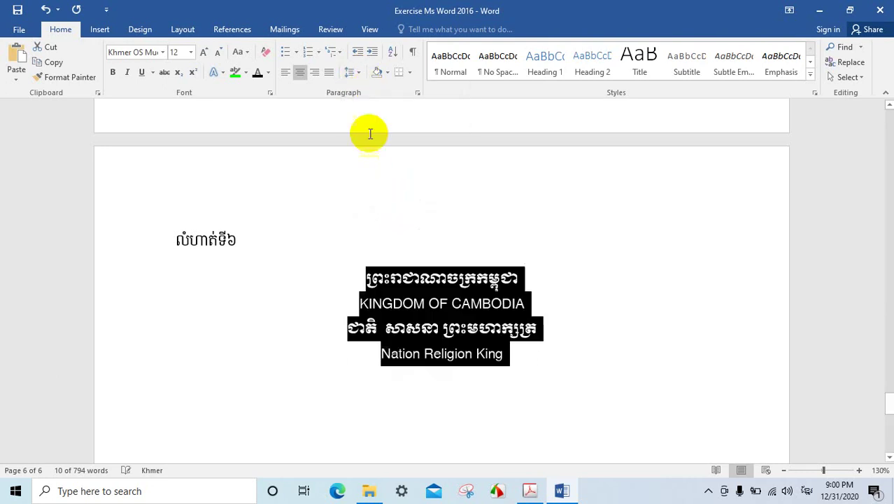
click(509, 354)
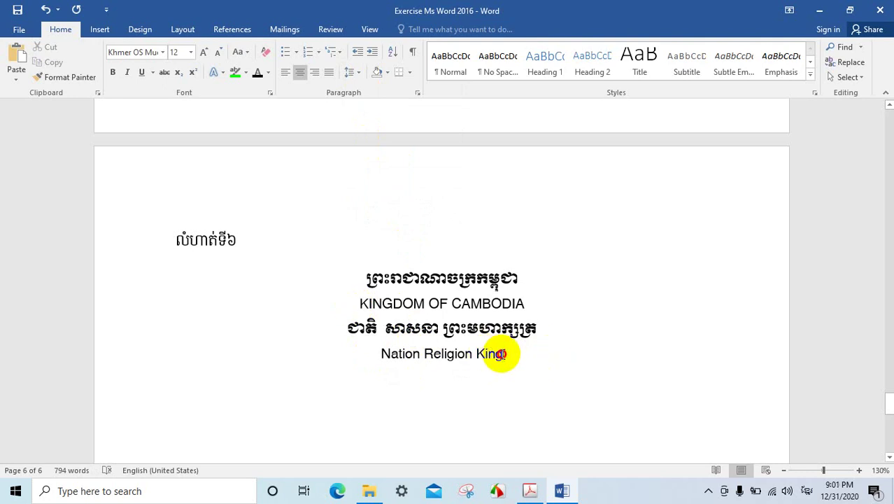
- Set KINGDOM OF CAMBODIA and Nation Religion King in Times New Roman
drag(501, 354, 383, 354)
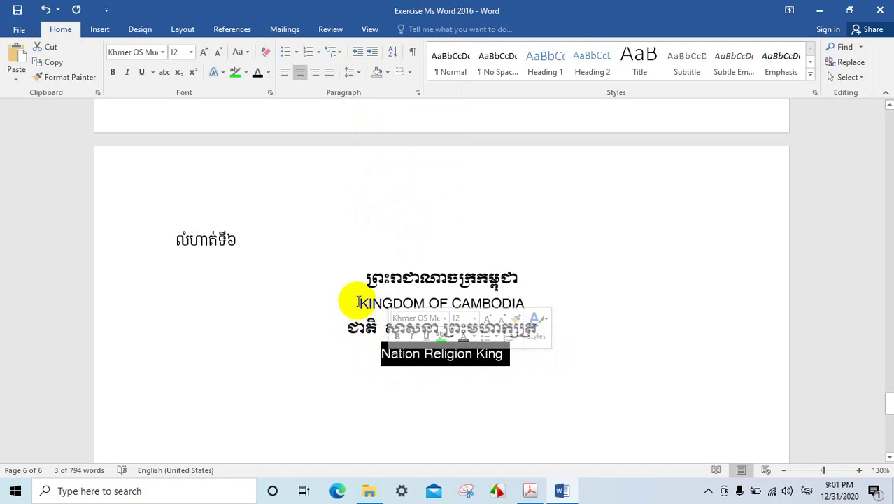
drag(358, 302, 525, 303)
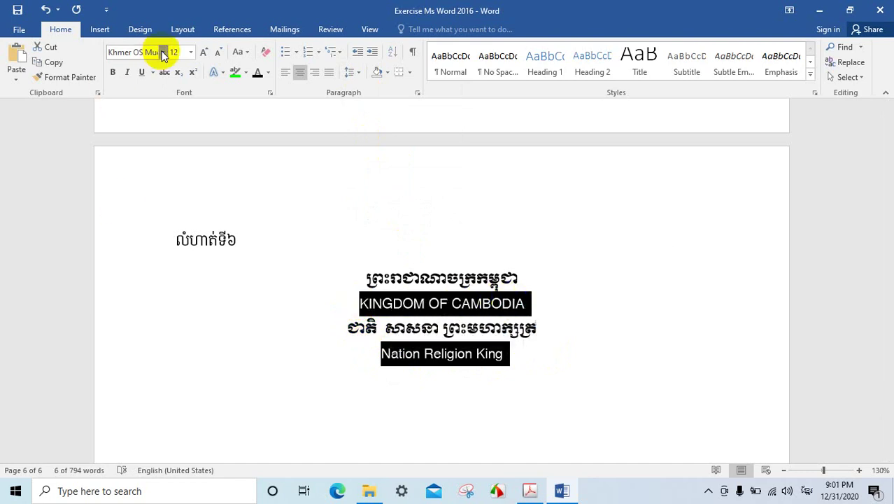
click(162, 55)
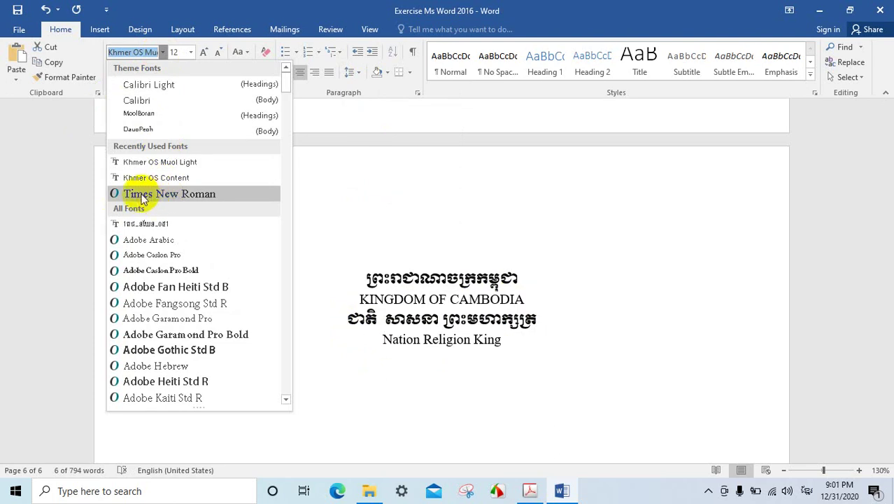
click(185, 194)
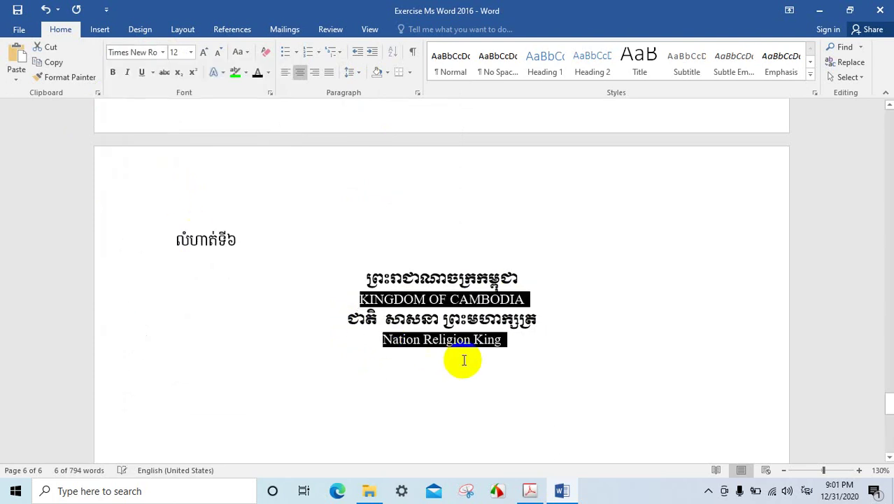
click(507, 342)
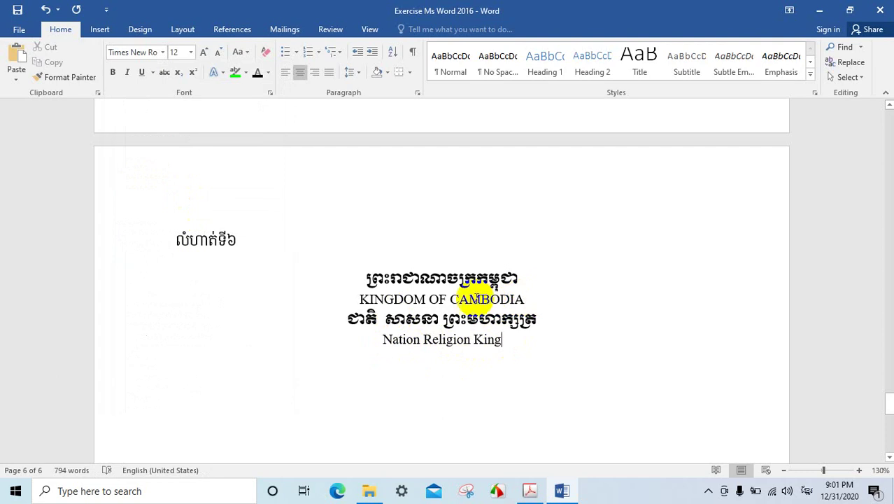
- Change Nation Religion King to UPPERCASE and add an empty line below it
drag(504, 340, 385, 341)
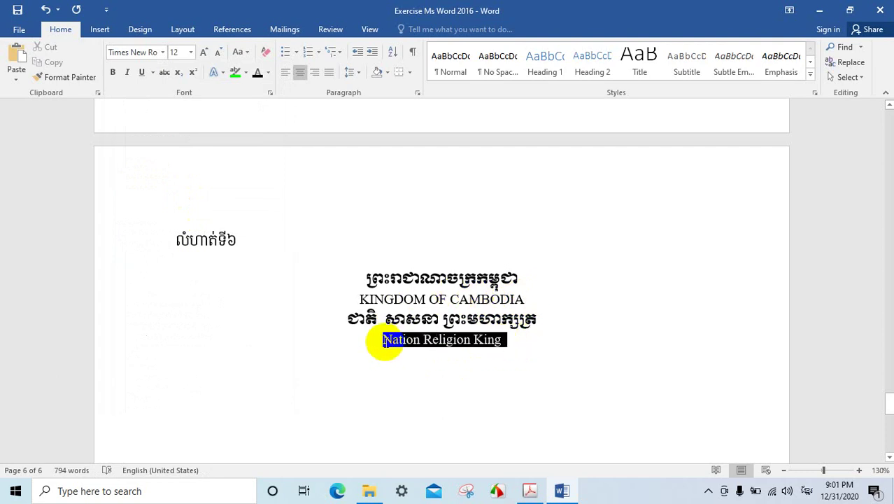
click(248, 52)
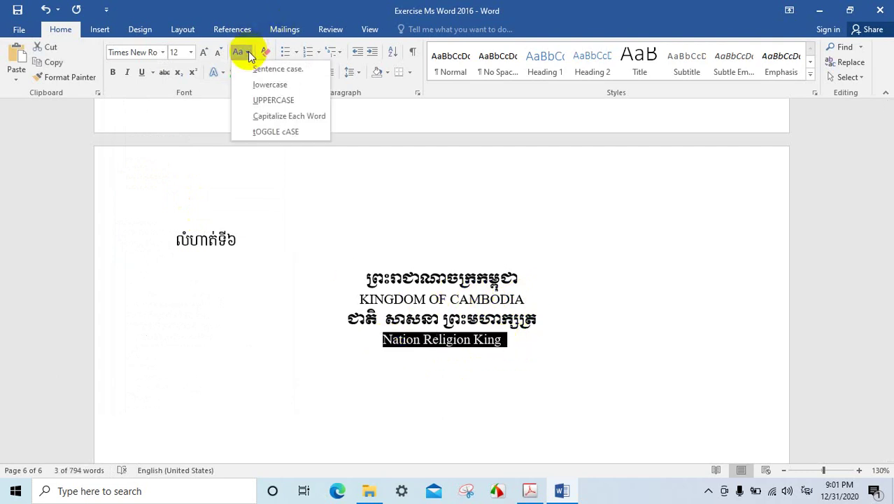
click(270, 100)
click(531, 350)
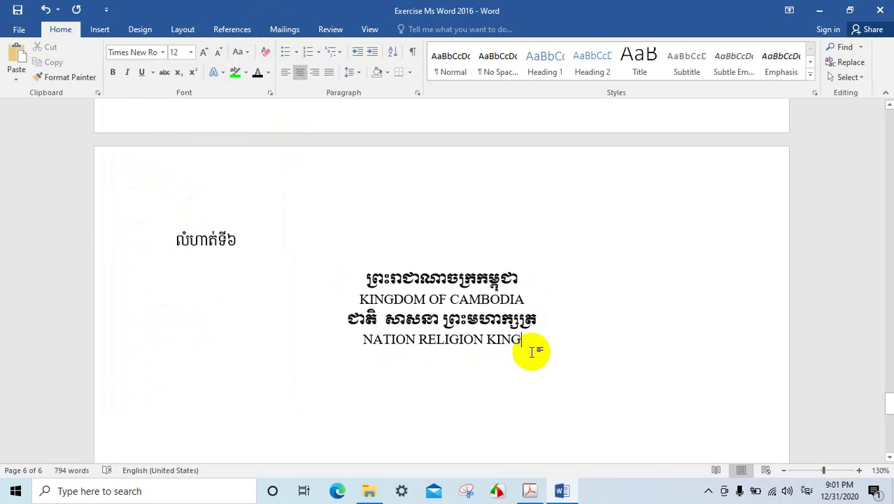
key(Return)
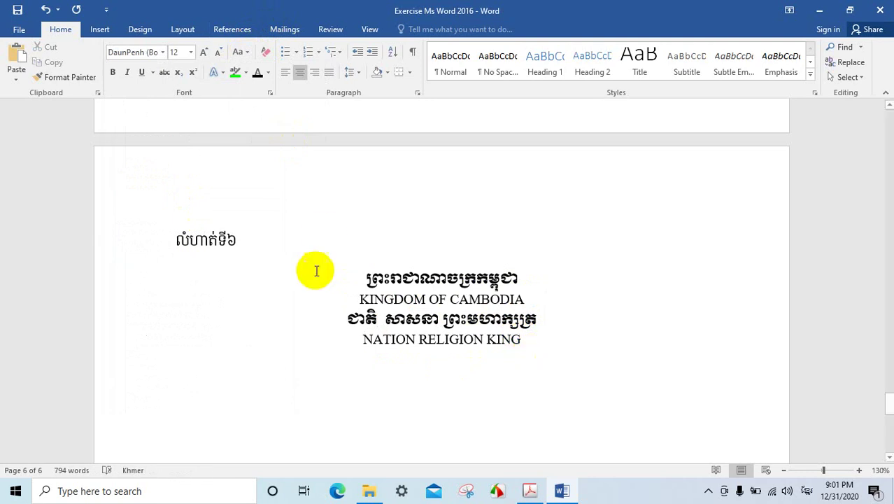
scroll(447, 404, down, 3)
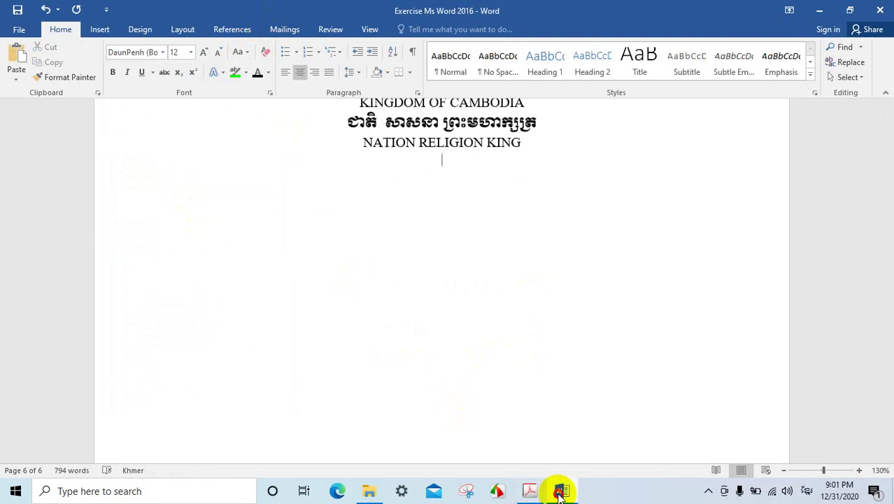
click(529, 490)
- Scroll to the page 58 certificate table in Acrobat and close the Tools/Comment/Share tip
click(532, 494)
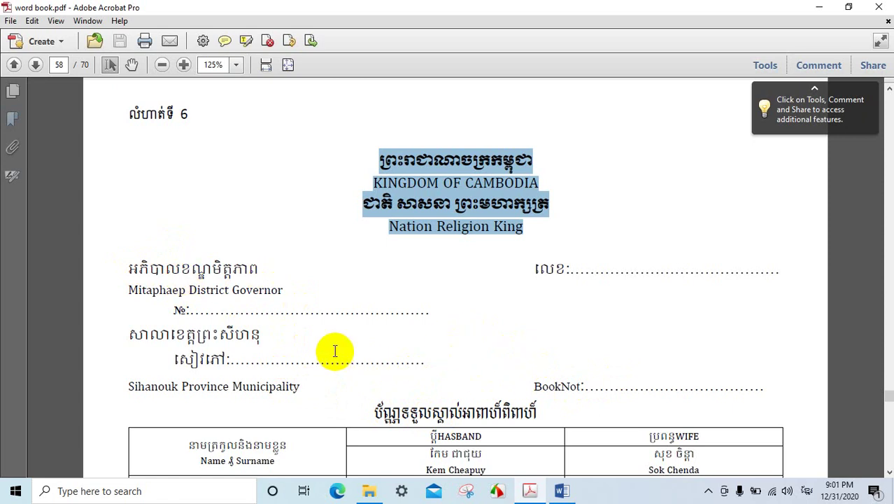
scroll(377, 296, down, 2)
scroll(383, 291, down, 2)
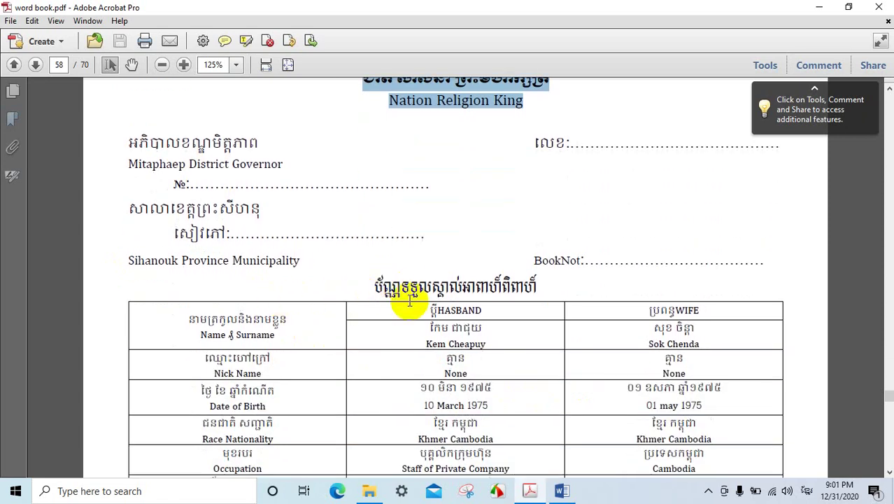
scroll(403, 295, down, 4)
scroll(415, 296, down, 1)
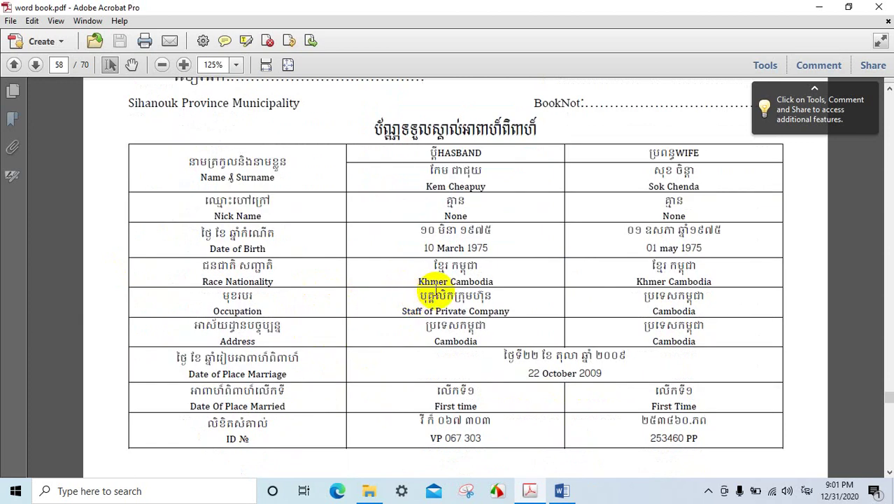
scroll(424, 299, down, 1)
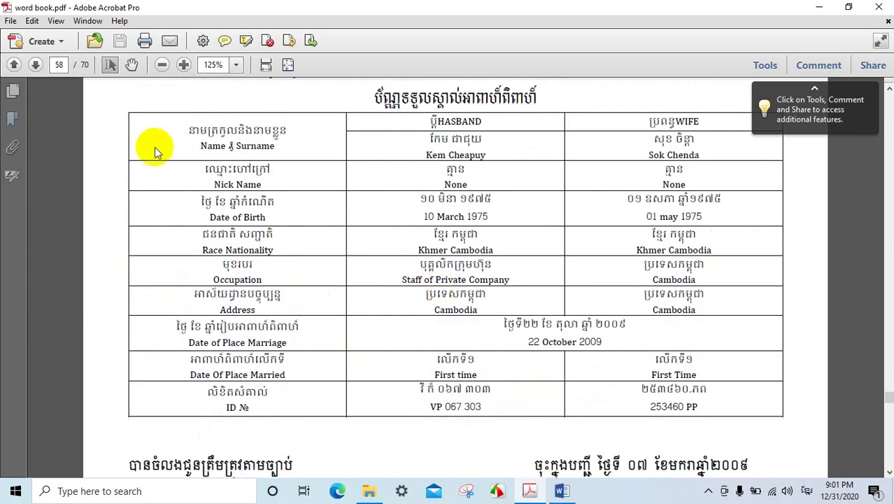
mouse_move(818, 105)
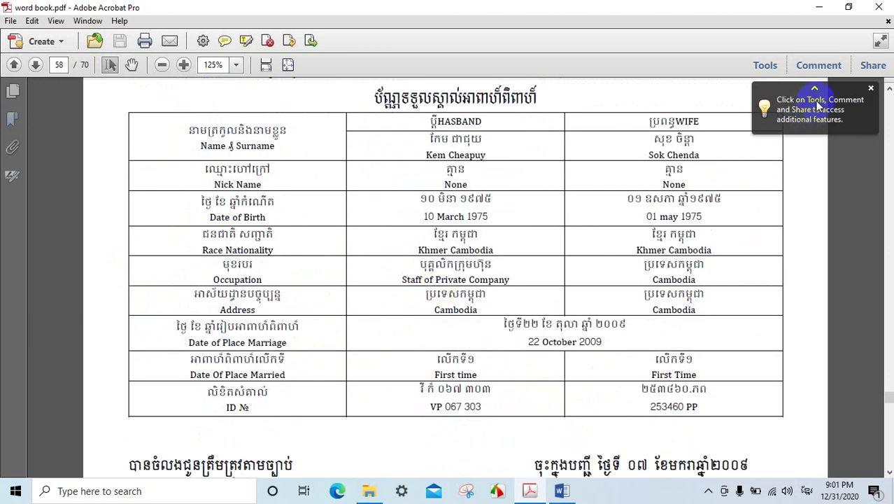
click(871, 88)
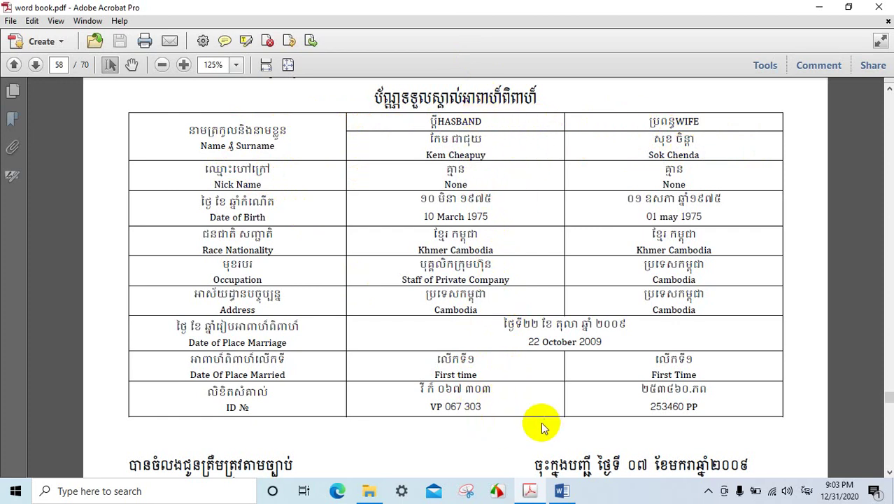
- Compare Word with the certificate PDF, then type ប on the blank line below NATION RELIGION KING
click(561, 491)
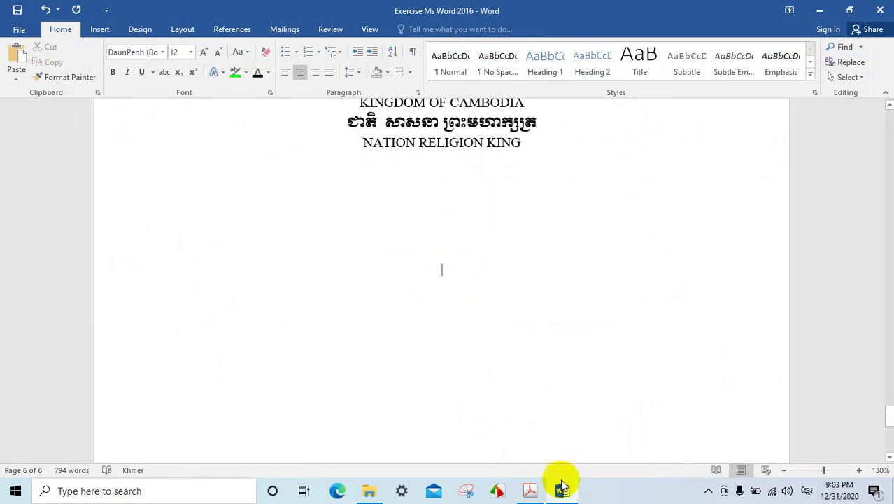
click(529, 491)
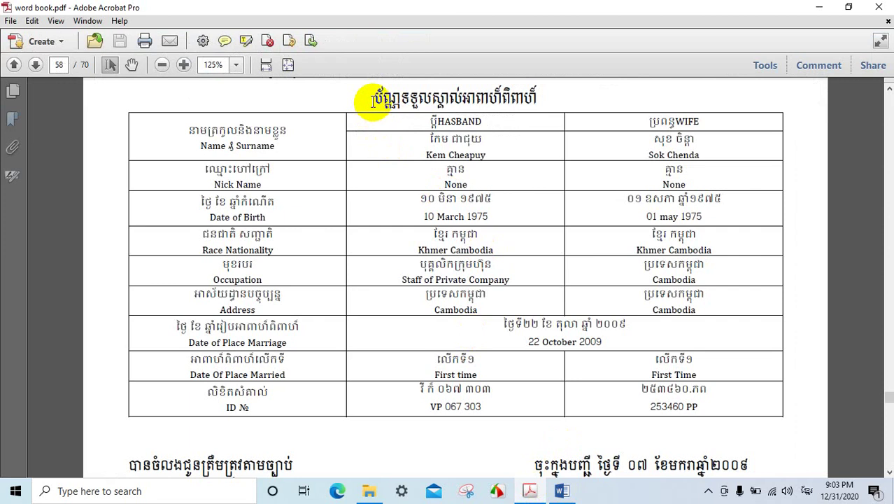
click(563, 491)
text(ប)
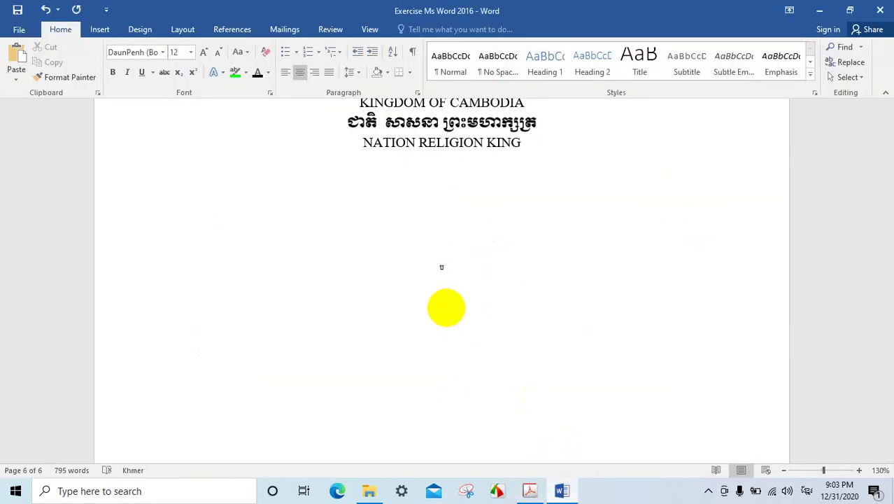
- Set ប in Khmer OS Content and finish typing the title ប័ណ្ណទទួលស្គាល់អាពាហ៍ពិពាហ៍
double_click(444, 268)
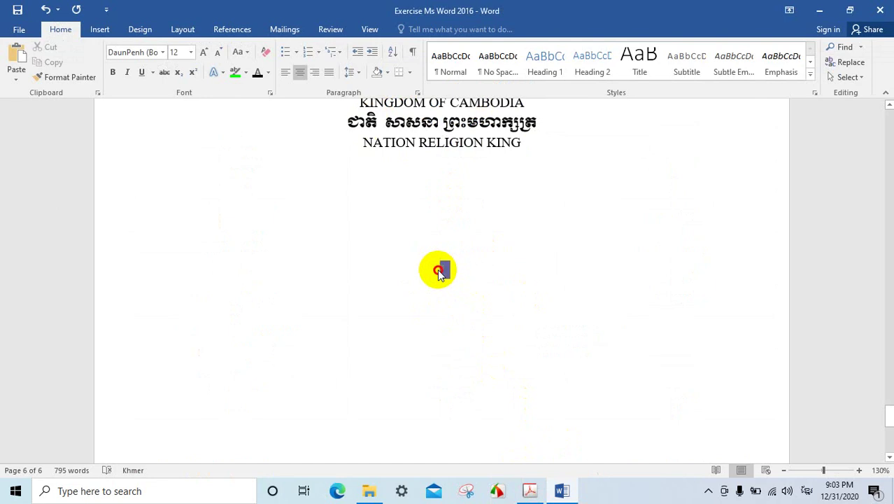
click(163, 53)
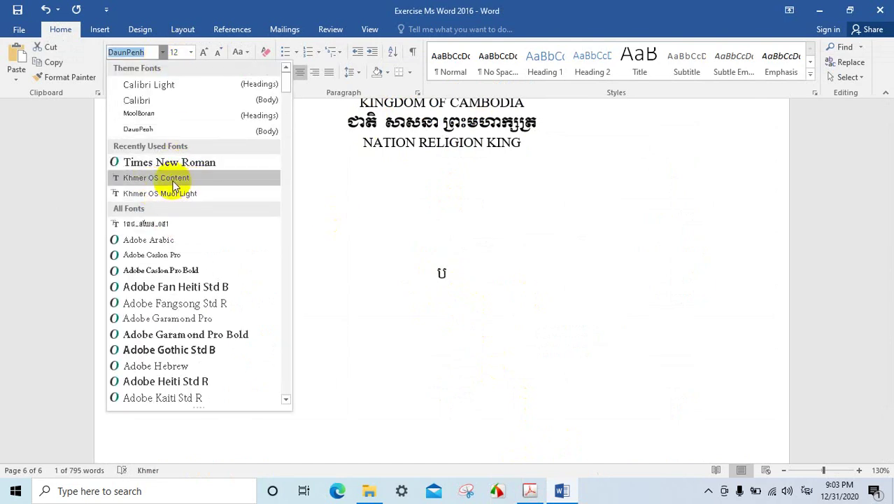
click(157, 178)
click(458, 270)
text(័ណ្ណទទួ)
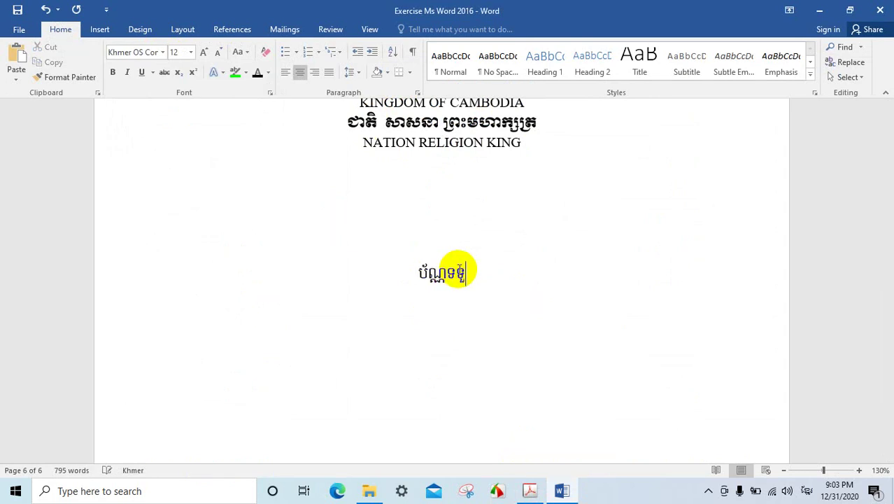
text(លស្គា)
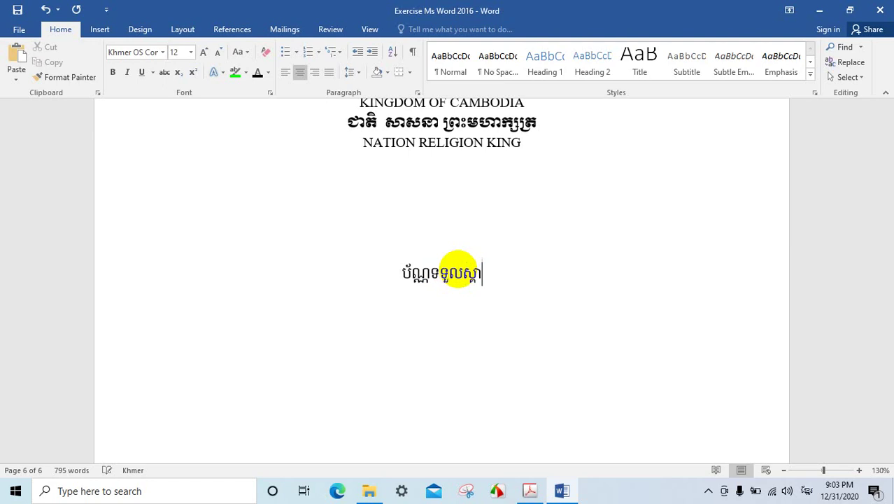
text(ល់)
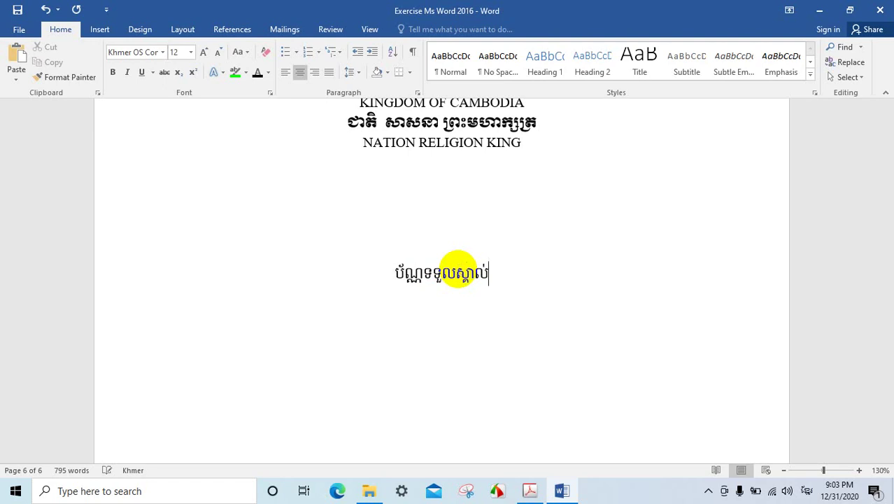
text(អាពាហ៍)
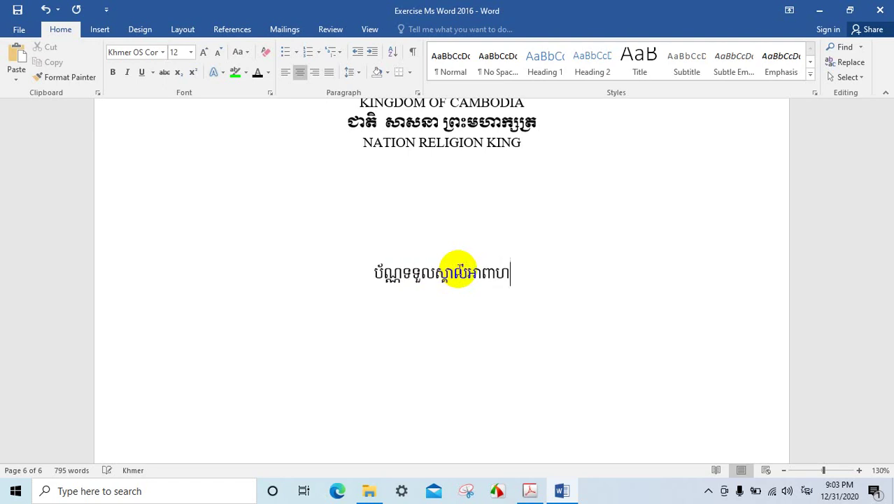
text(ពិ)
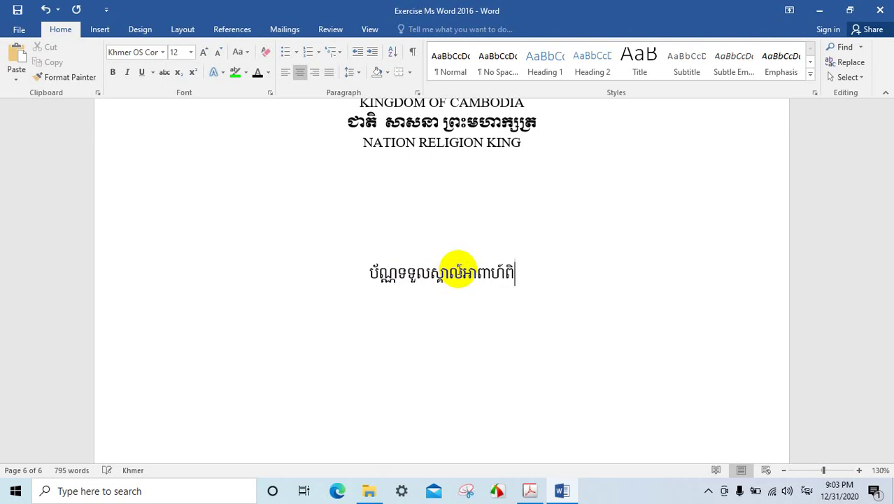
text(ពាហ៍)
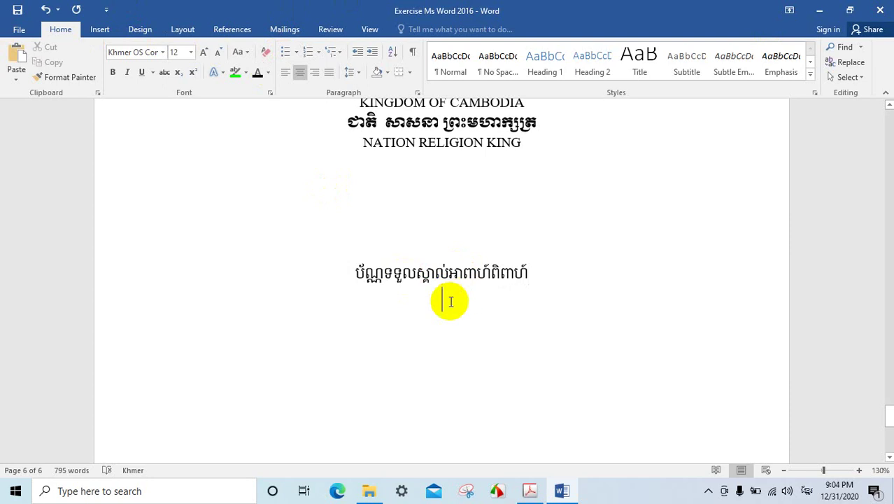
click(99, 28)
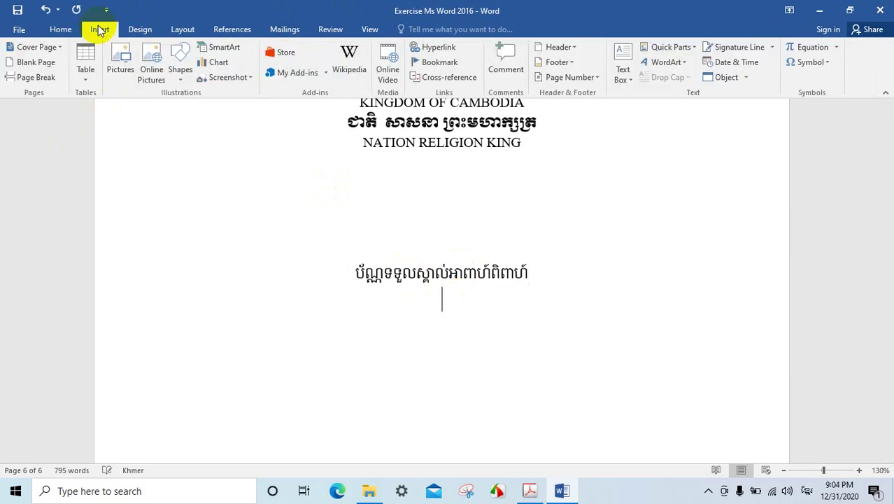
click(85, 61)
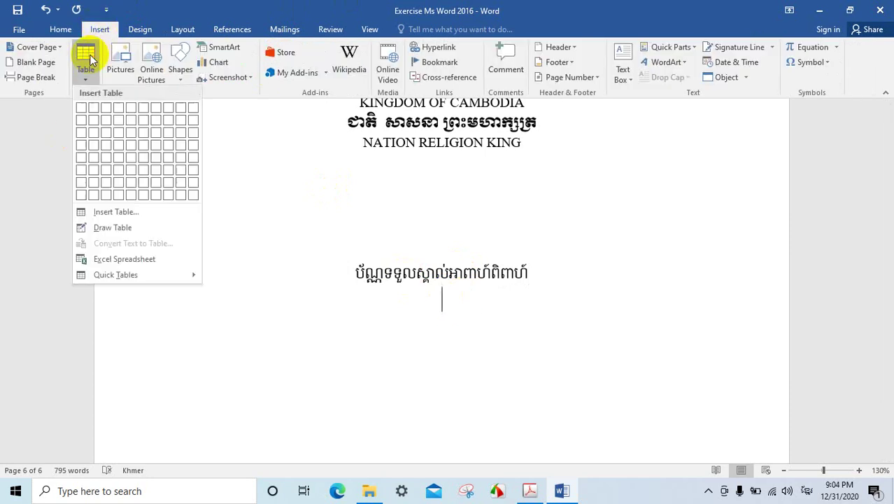
- Insert a table with 3 columns and 10 rows under the certificate title
click(109, 212)
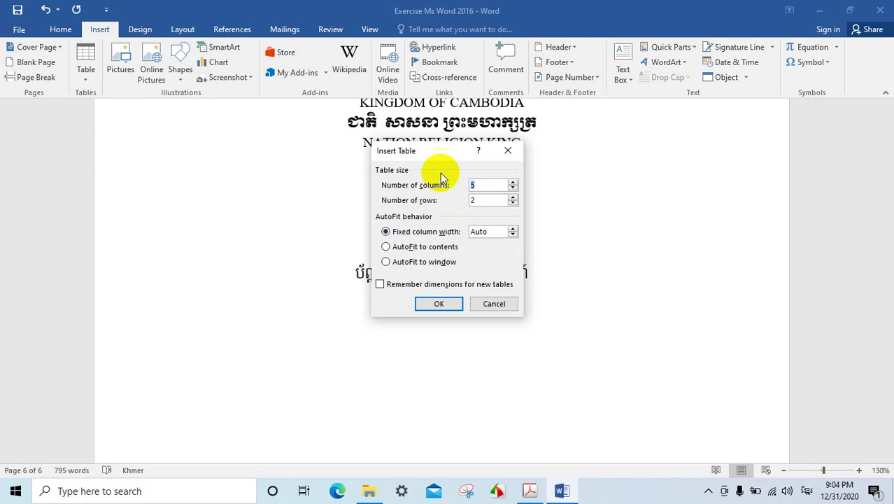
drag(430, 152, 722, 143)
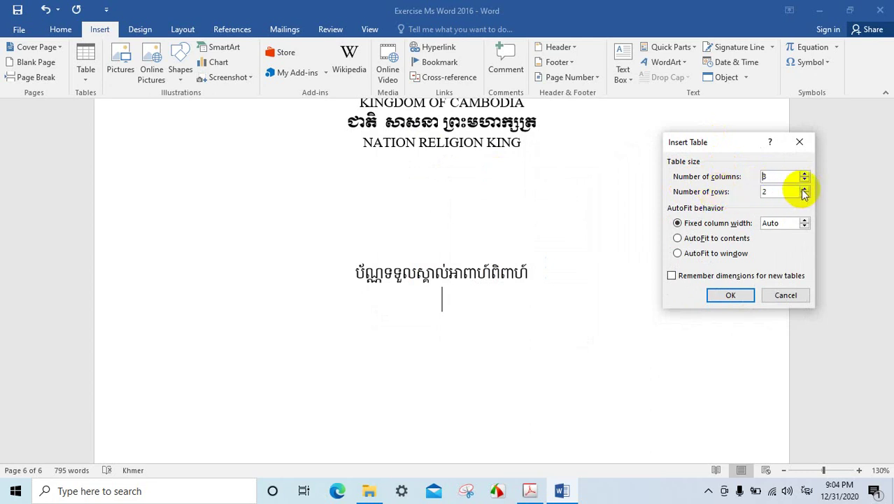
click(747, 197)
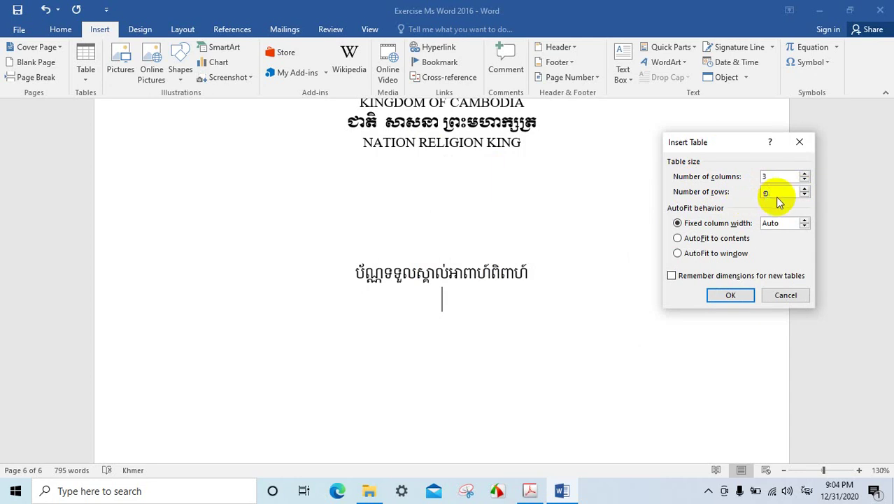
key(BackSpace)
text(10)
click(732, 296)
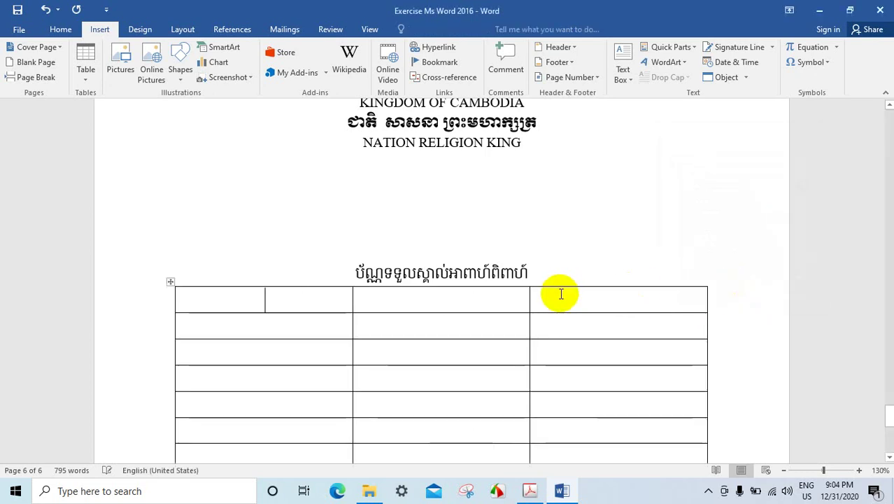
scroll(561, 296, down, 5)
scroll(542, 255, up, 3)
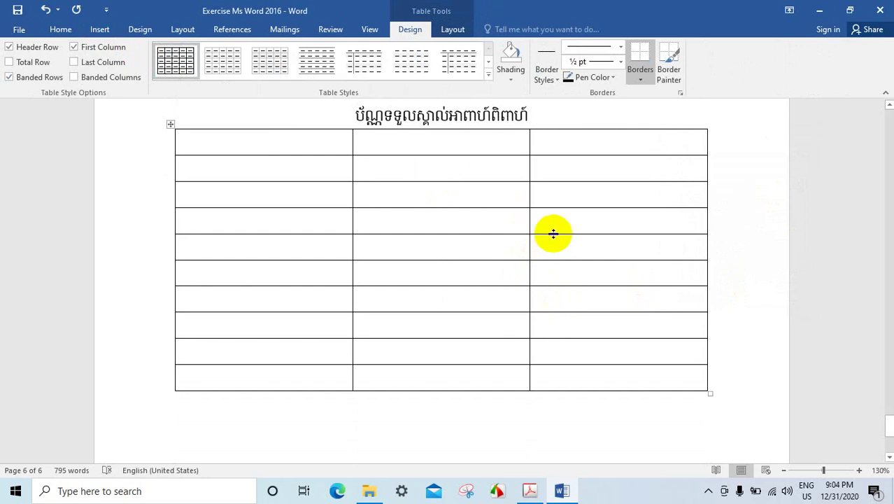
click(531, 491)
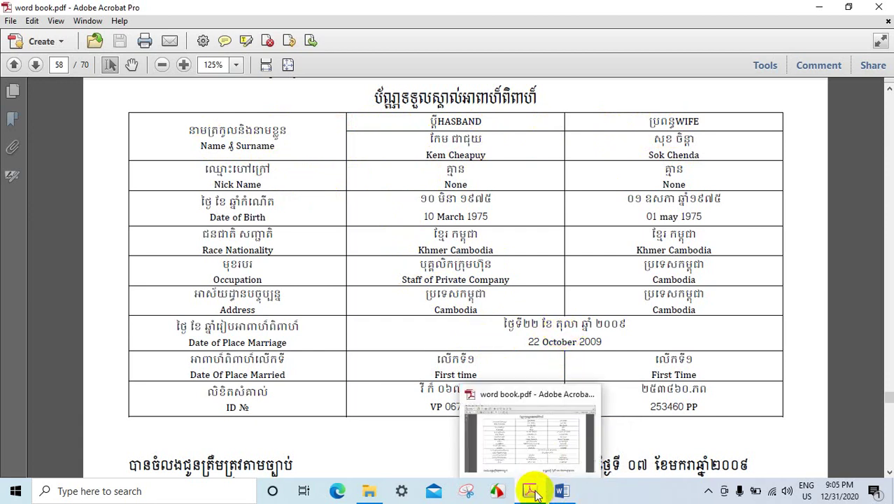
click(561, 490)
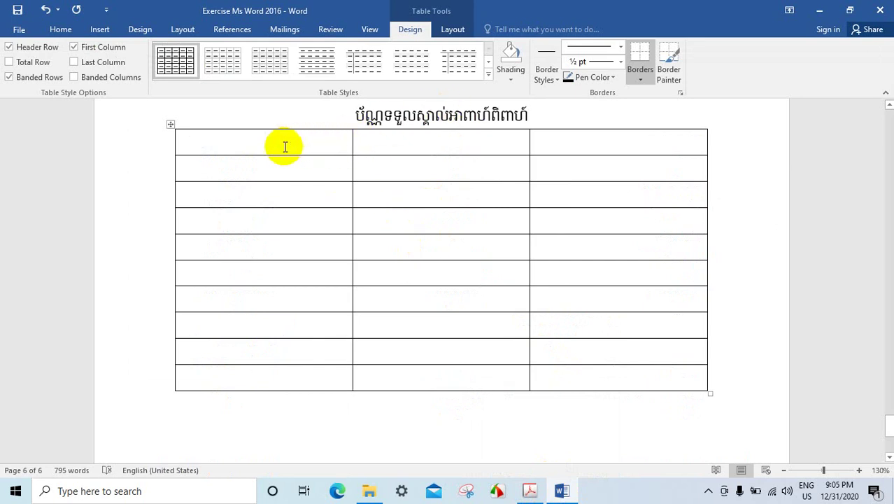
- Merge the top two cells of the first column into one tall cell
drag(259, 143, 260, 158)
click(260, 155)
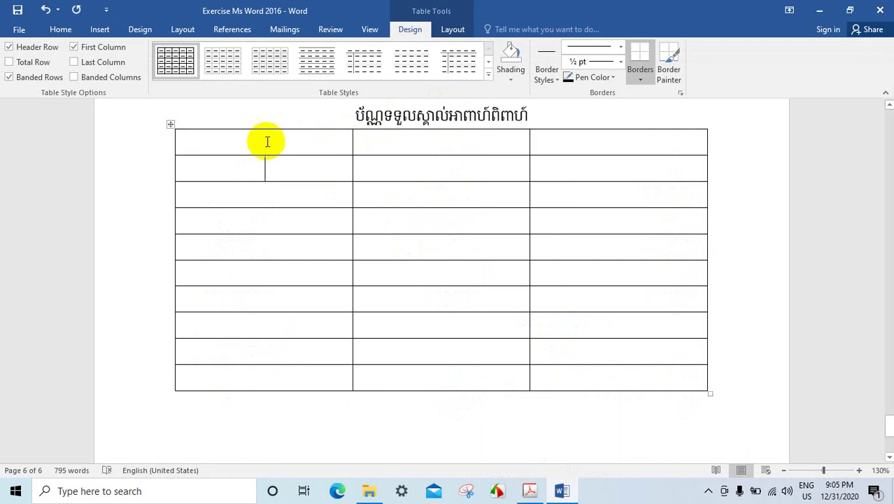
drag(262, 143, 263, 161)
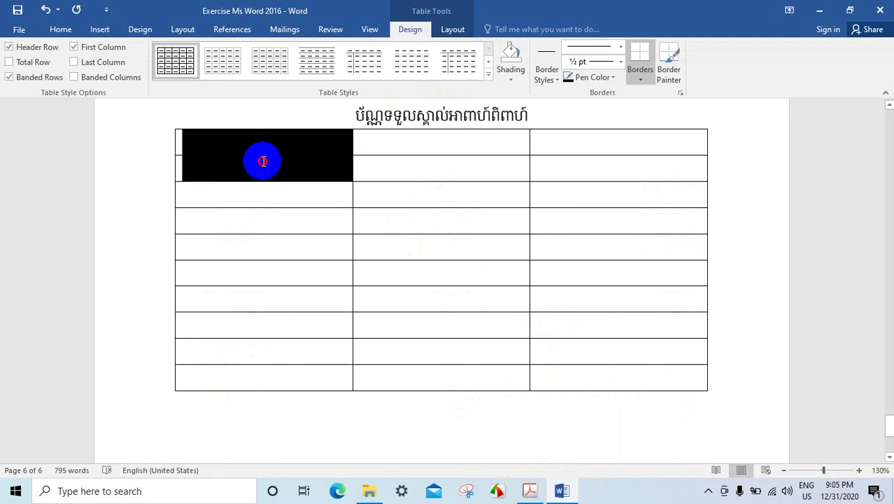
click(453, 28)
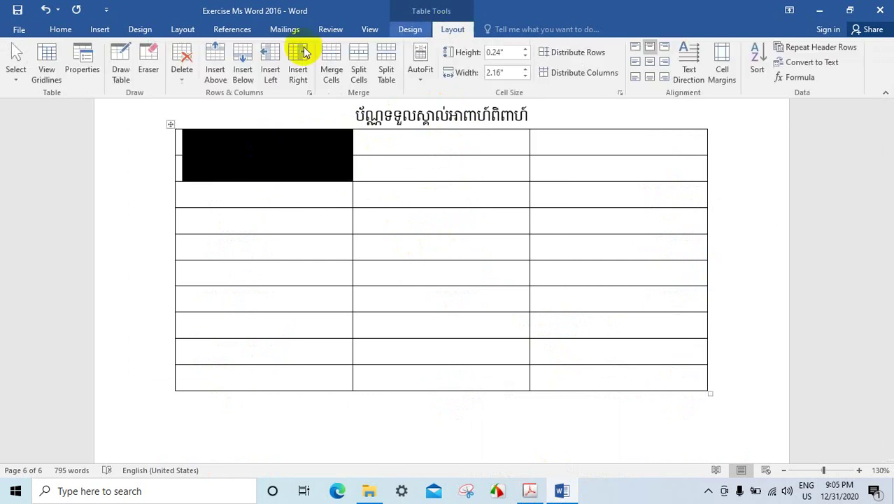
click(331, 73)
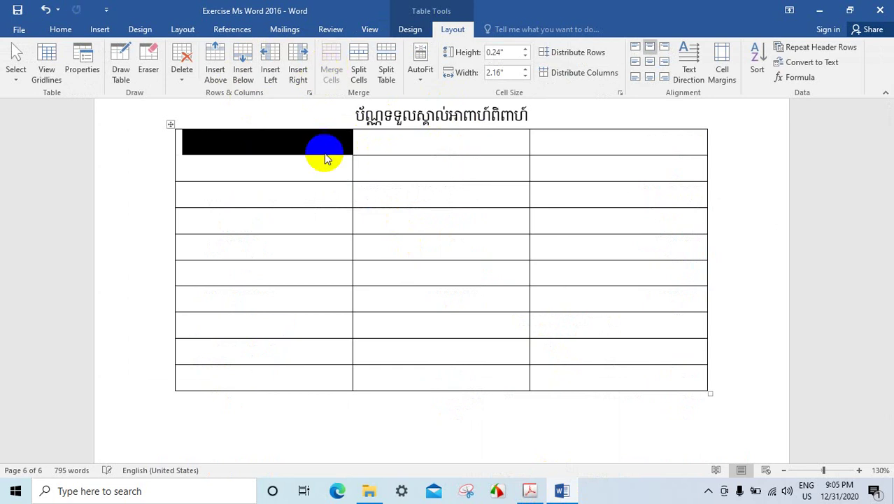
click(321, 190)
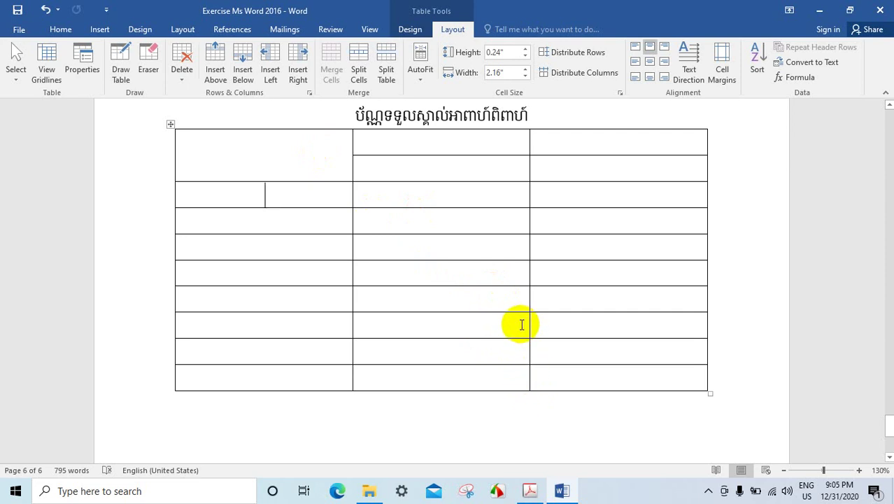
- Merge the row 8 cells in columns 2 and 3
drag(522, 324, 536, 324)
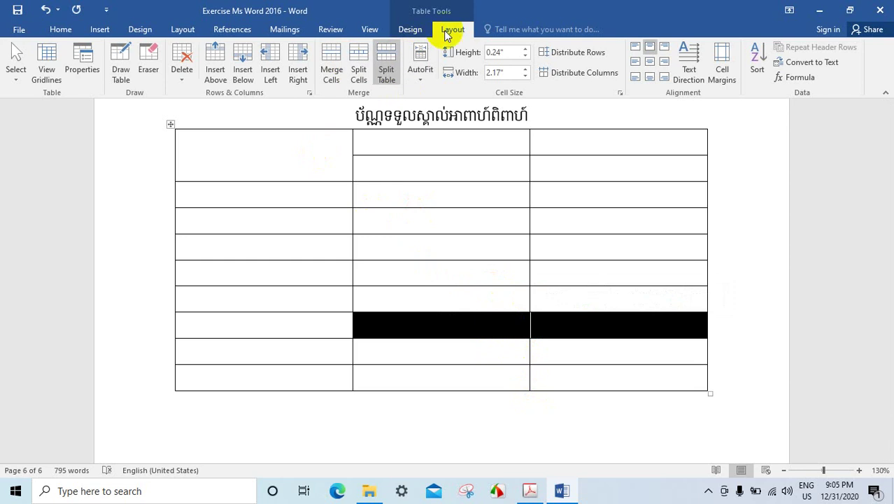
click(330, 65)
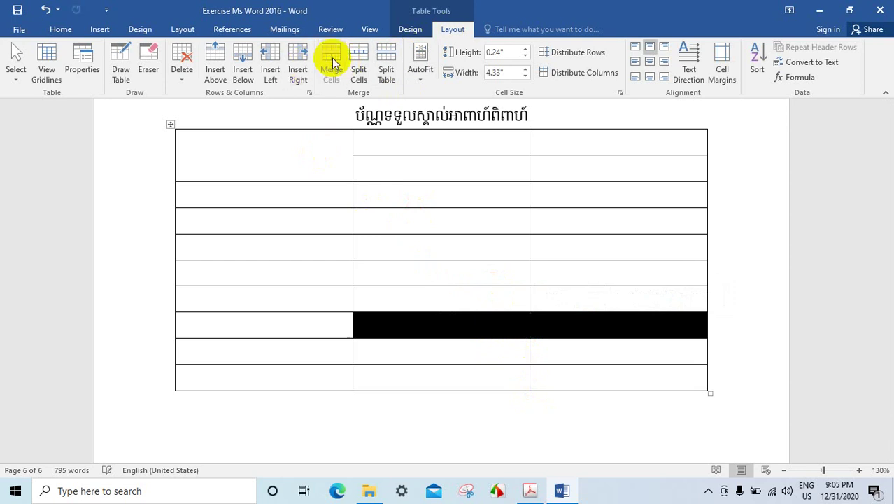
click(542, 351)
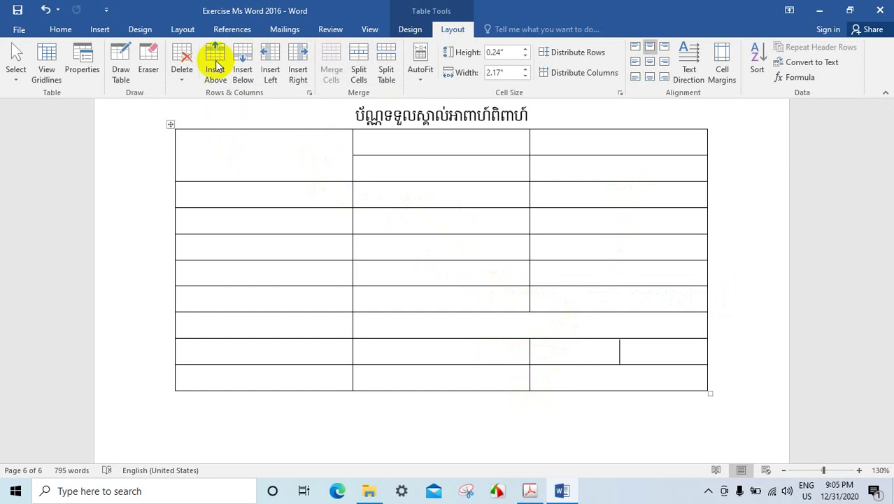
- Undo an Eraser removal of the top-right cell split, then select all table cells
click(149, 67)
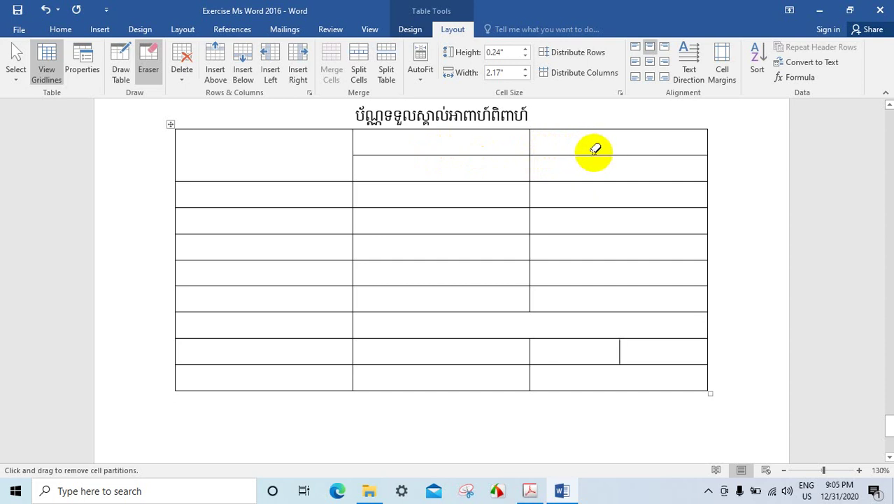
click(593, 154)
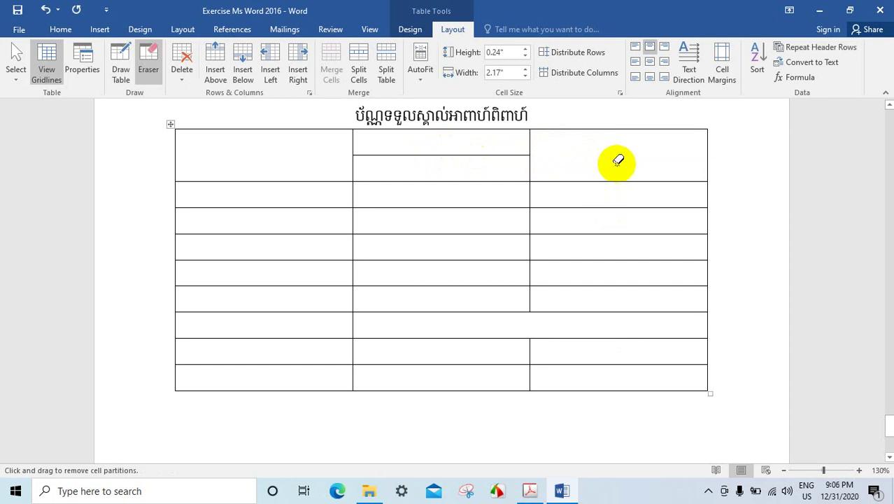
click(46, 14)
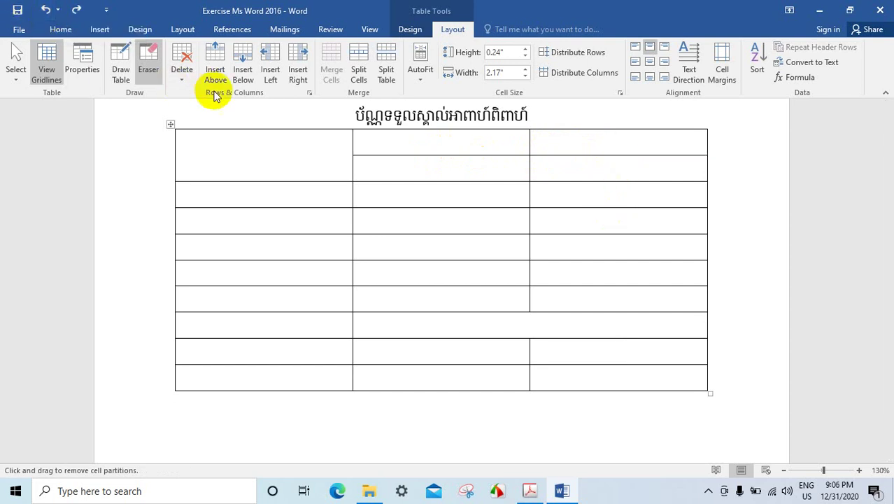
click(149, 62)
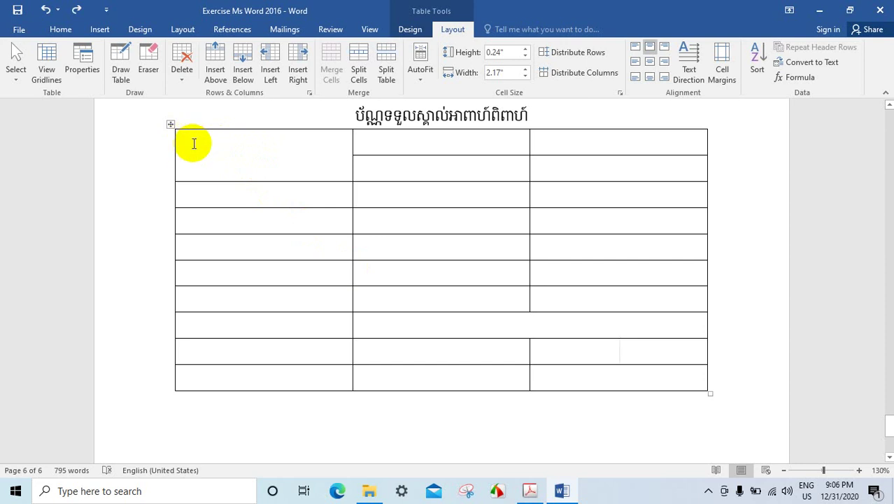
drag(193, 144, 623, 368)
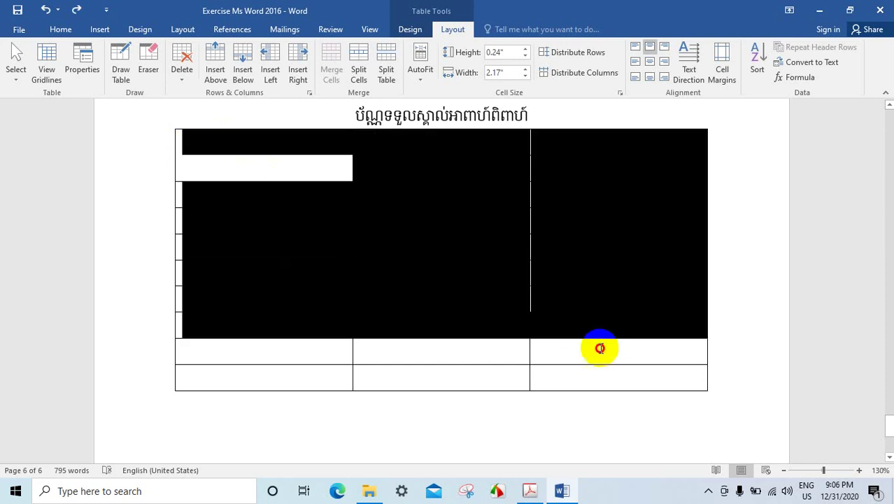
- Apply the Khmer OS Content font to all the selected table cells
click(61, 31)
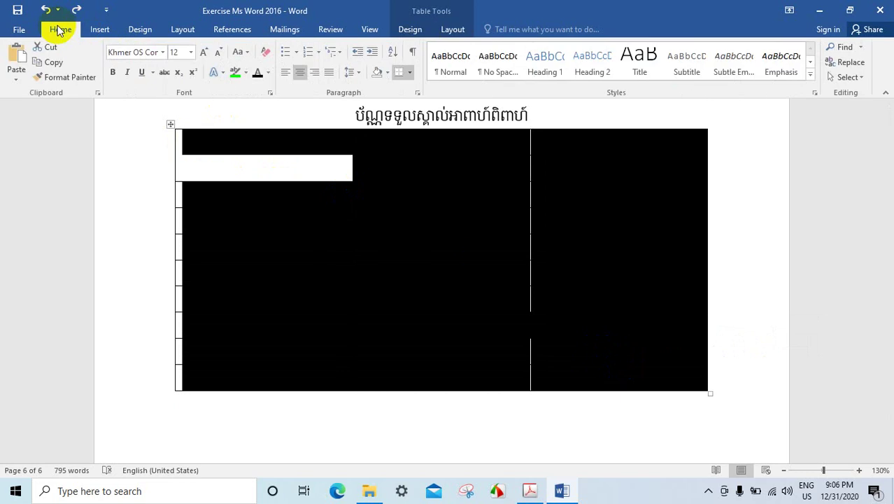
click(163, 52)
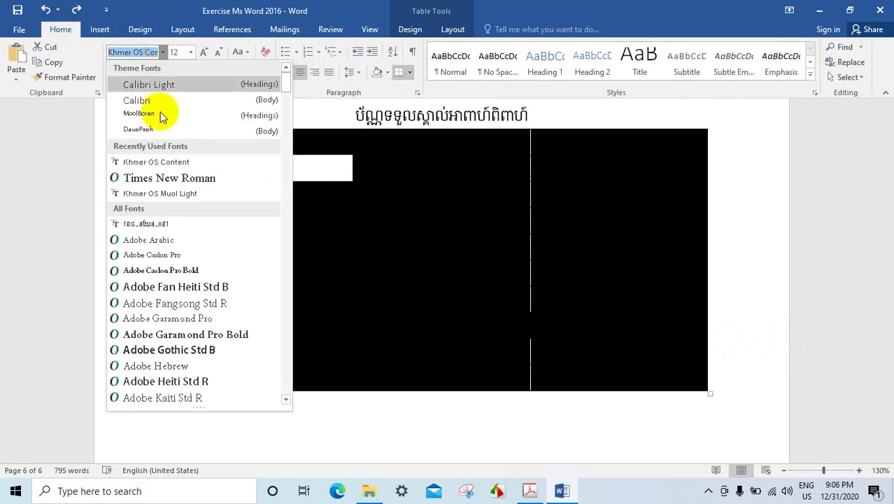
click(164, 166)
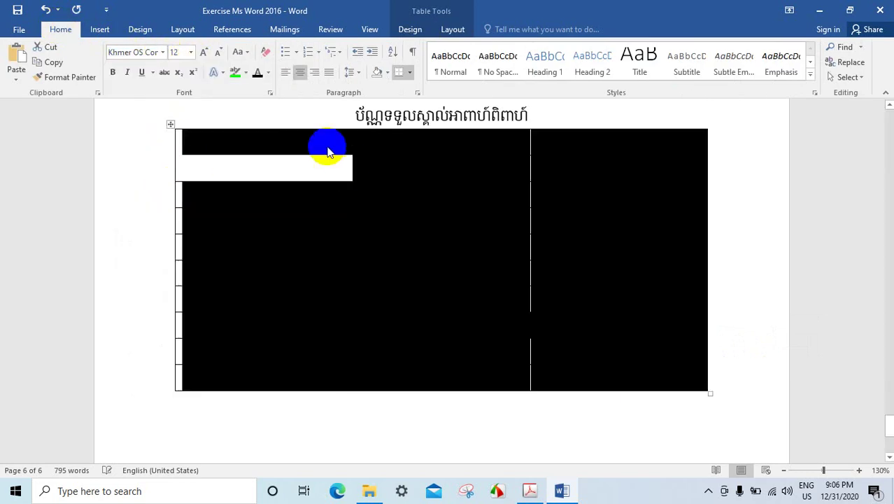
click(273, 150)
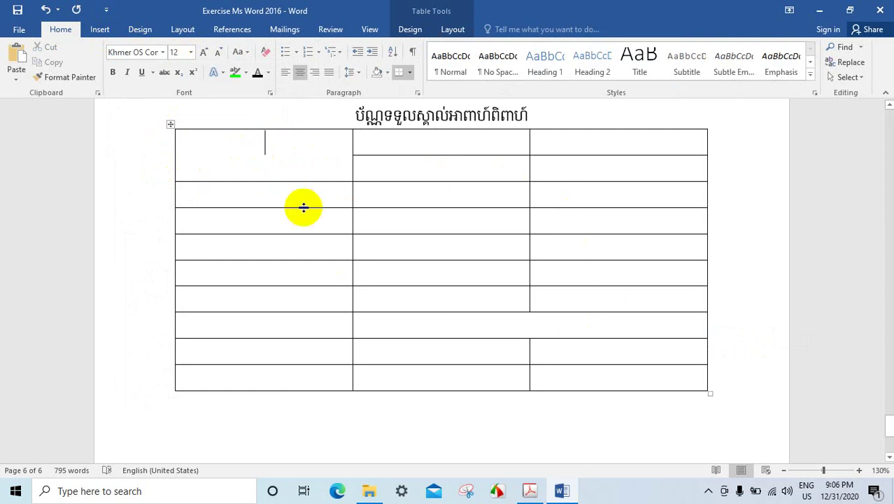
- Type Khmer heading text into the first table cell and the third row's middle cell
text(f)
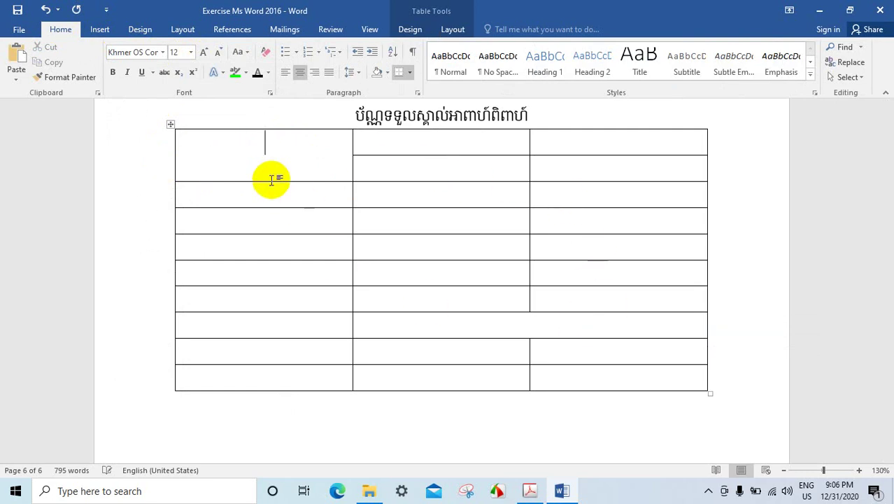
text(ថហហ)
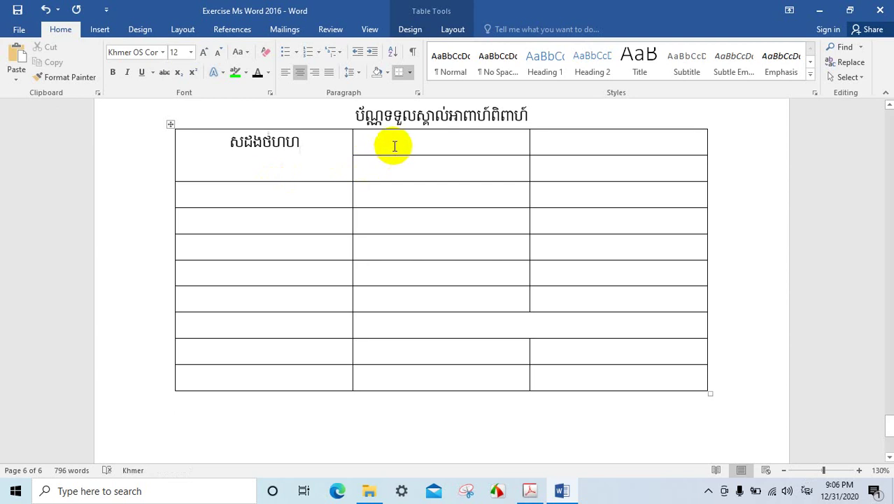
text(ហងដហ)
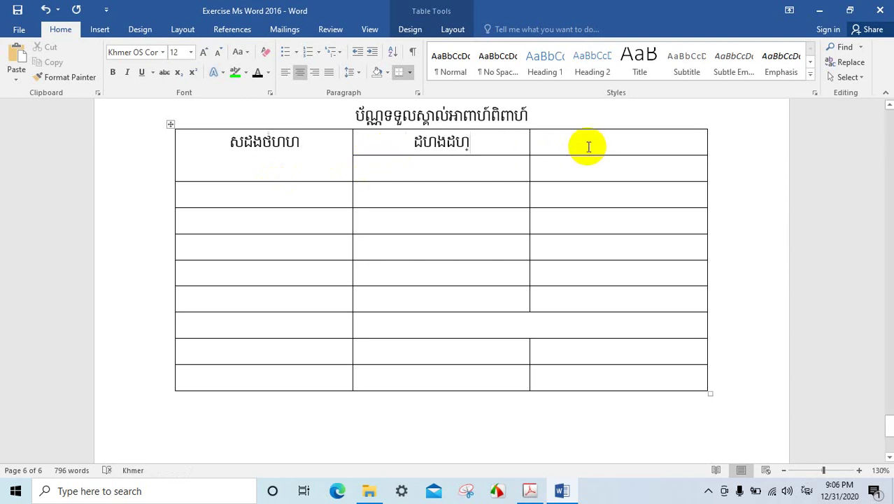
text(ថហ)
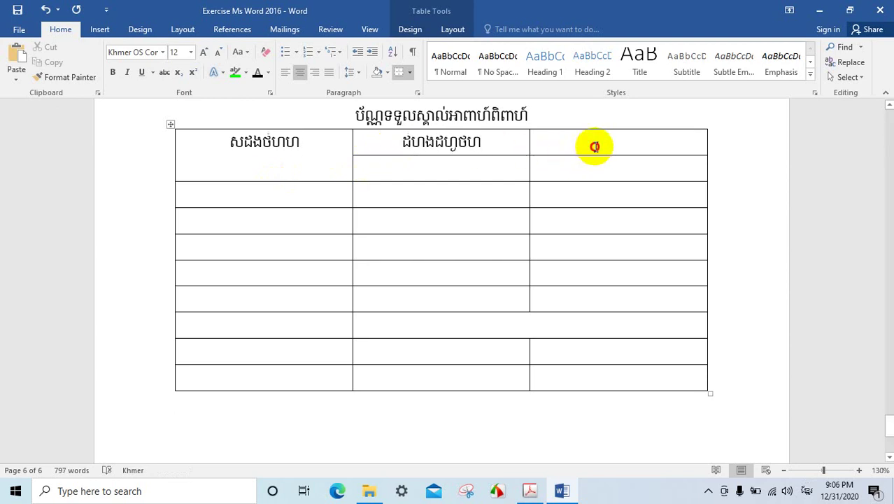
text(ហហហហរហ)
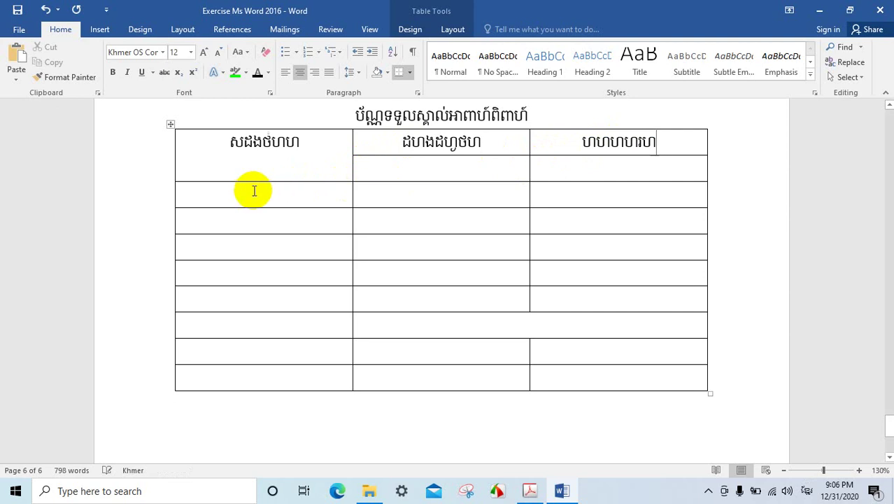
text(ថហដ់ហ)
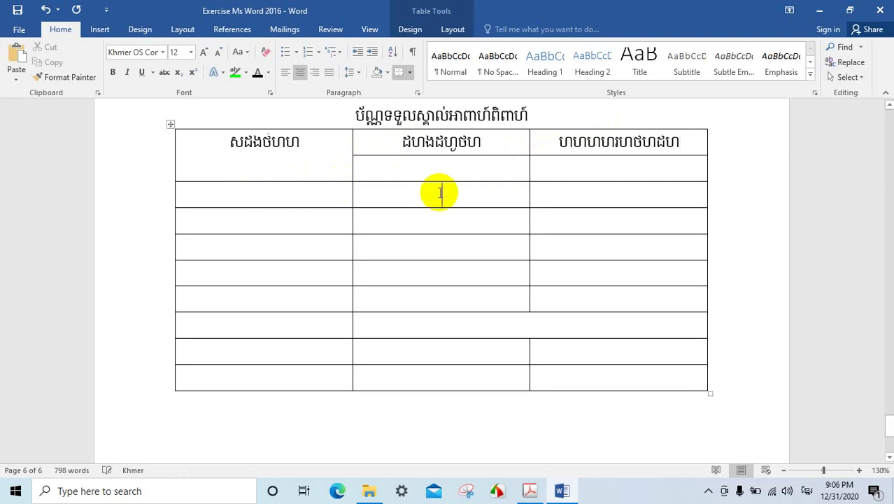
click(440, 193)
text(ងហថ)
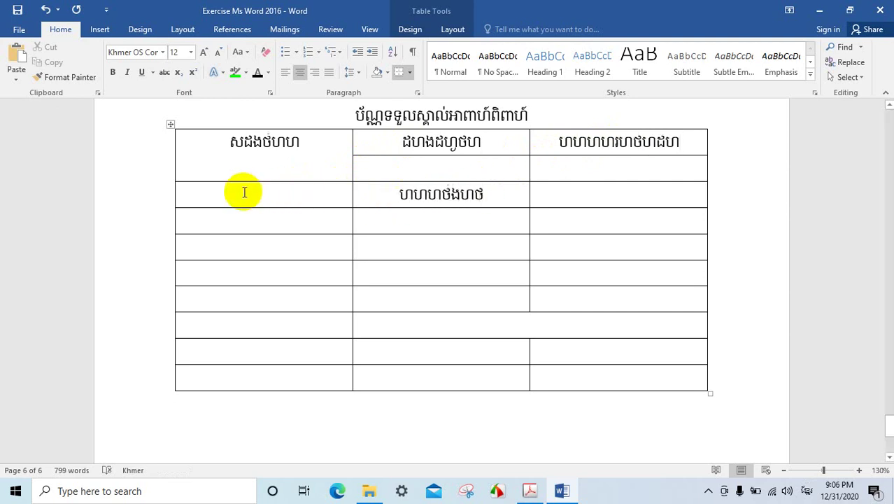
text(ហហថហថ)
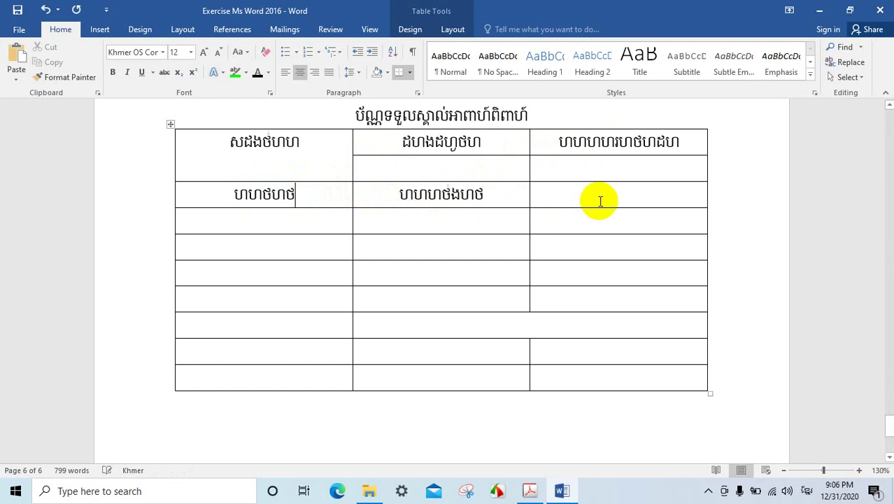
text(ហថហថហថ)
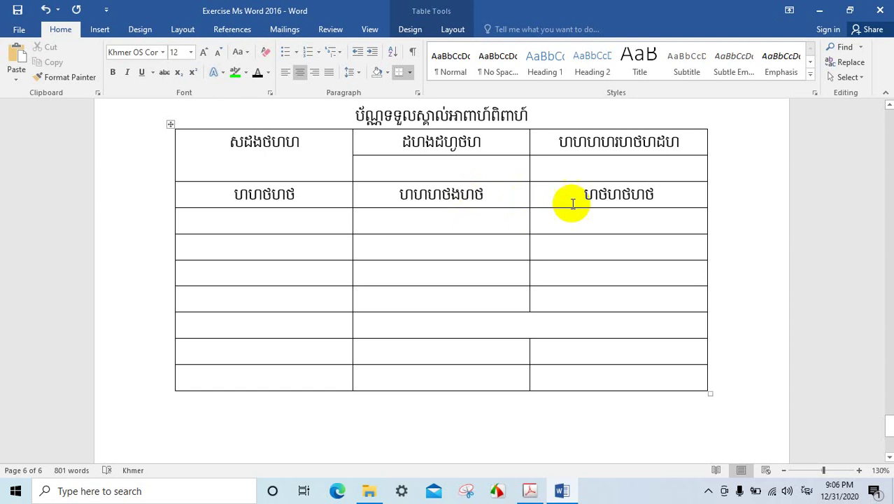
scroll(545, 308, down, 3)
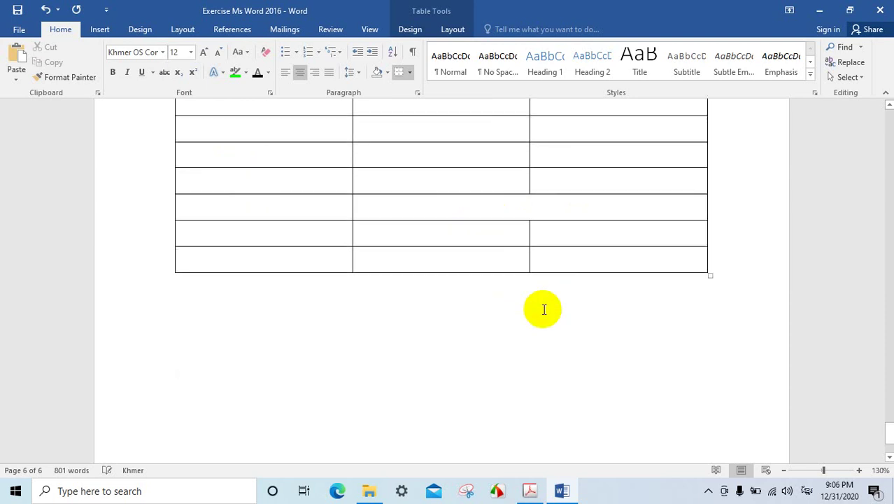
scroll(544, 308, up, 3)
scroll(543, 305, up, 3)
scroll(352, 252, down, 2)
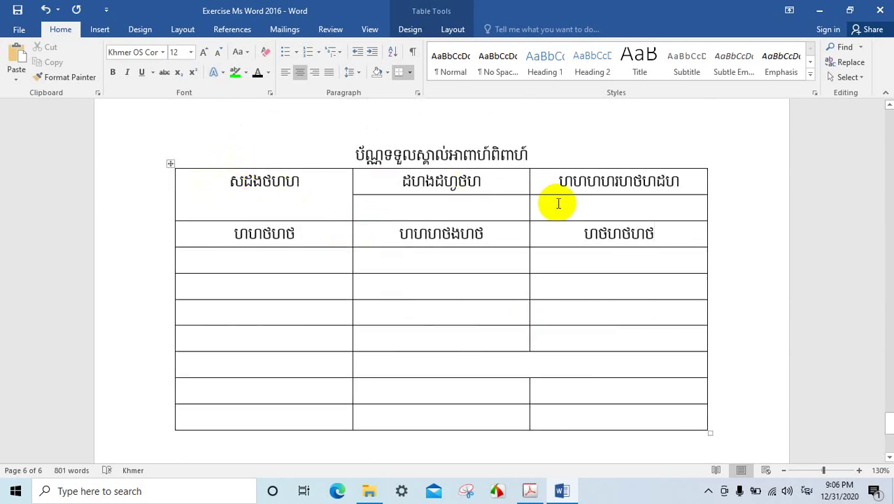
scroll(560, 199, down, 2)
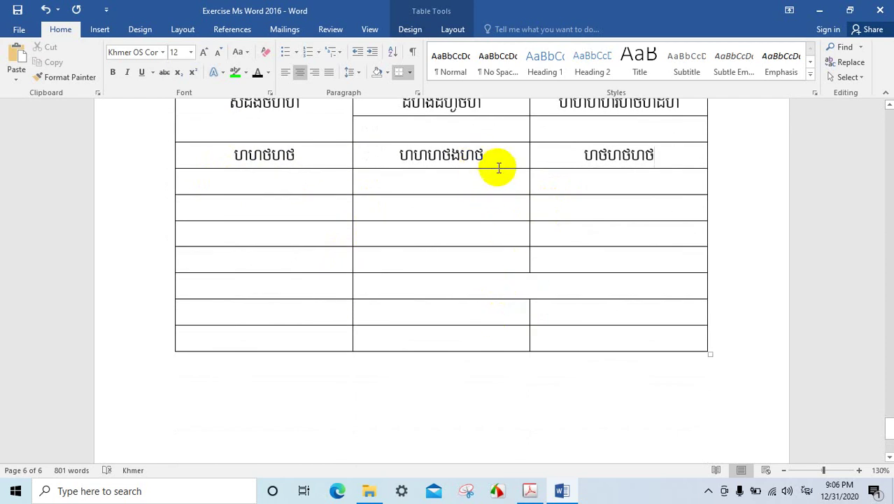
scroll(520, 170, up, 1)
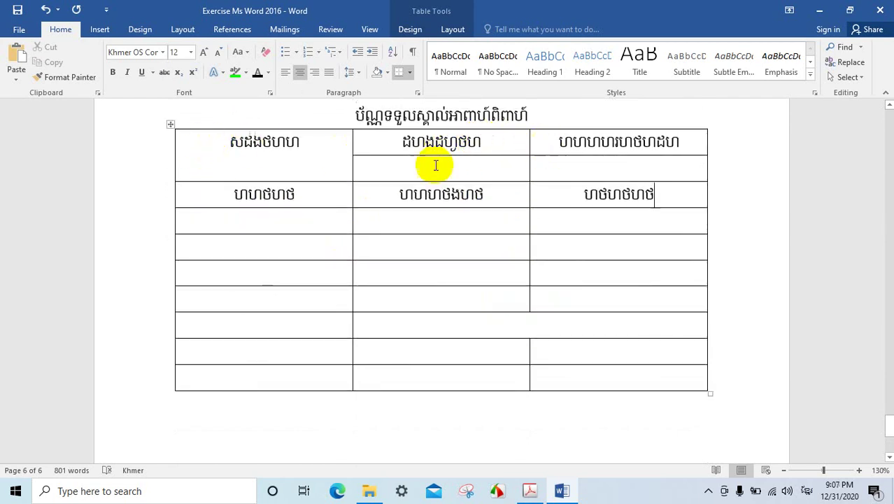
- Select the whole table and set every row's height to 0.4 inches
click(170, 128)
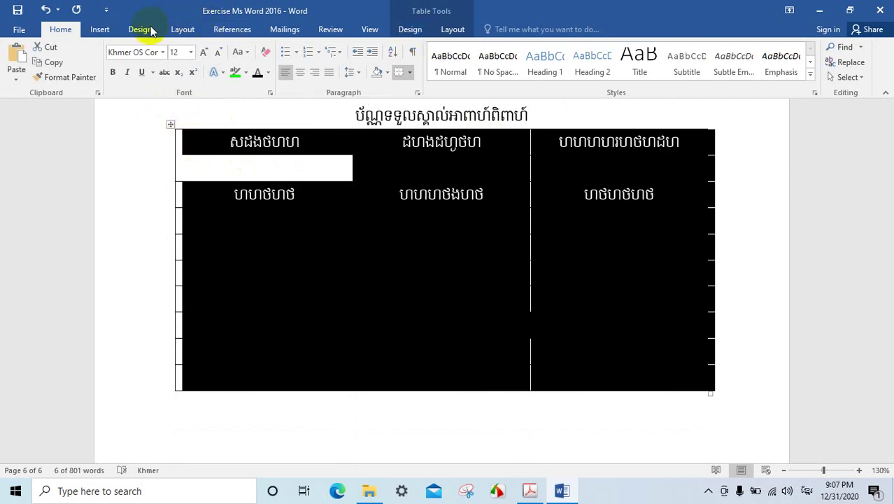
click(445, 33)
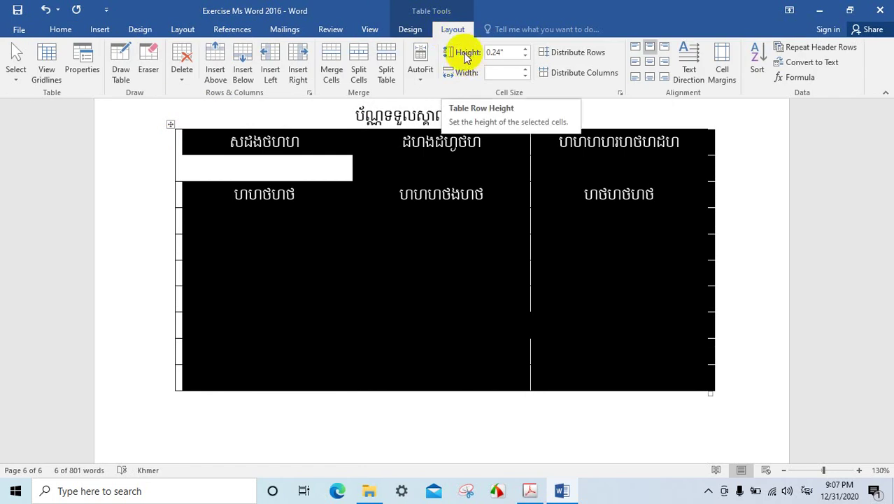
click(463, 293)
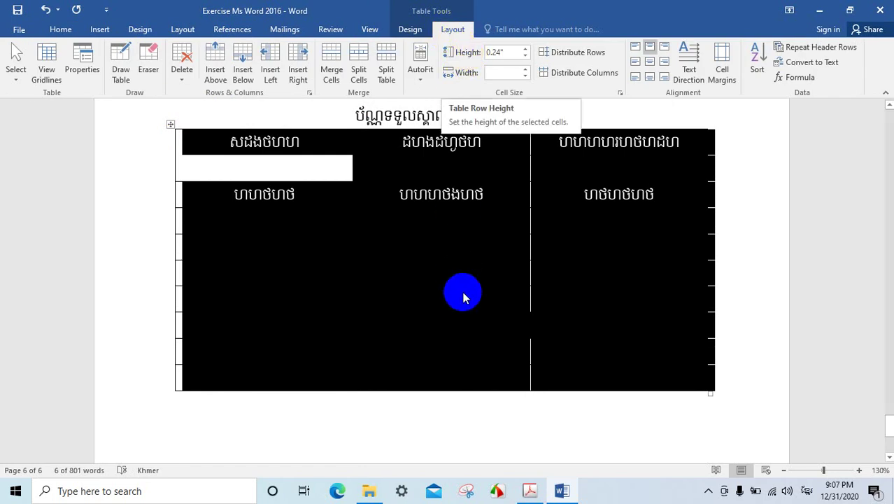
click(526, 49)
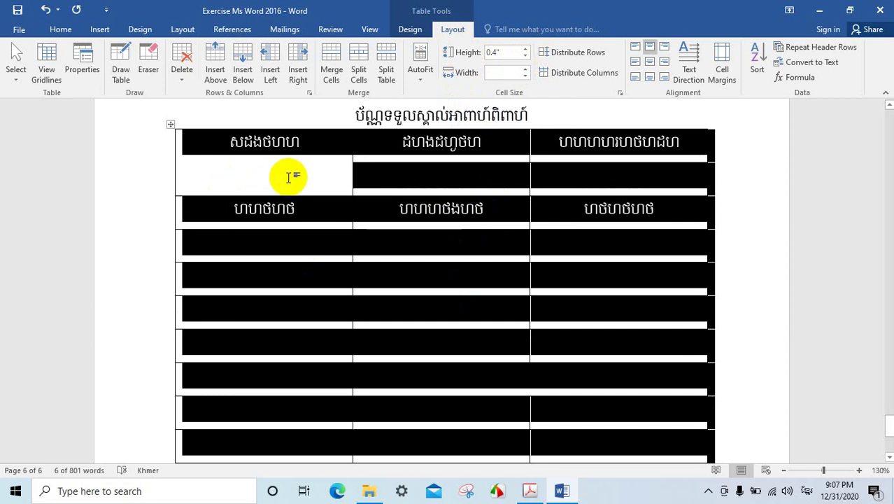
click(189, 133)
click(240, 175)
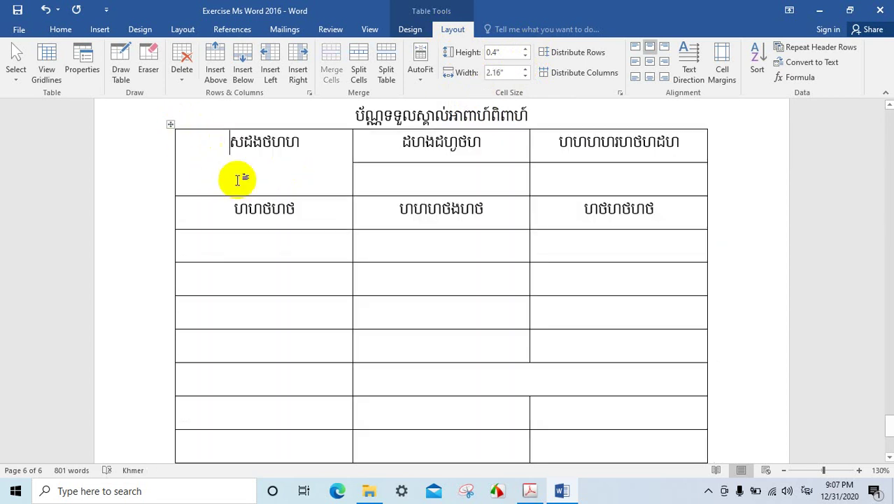
scroll(391, 253, down, 5)
- Select the whole table and set its row height to 0.3 inches
scroll(451, 259, up, 3)
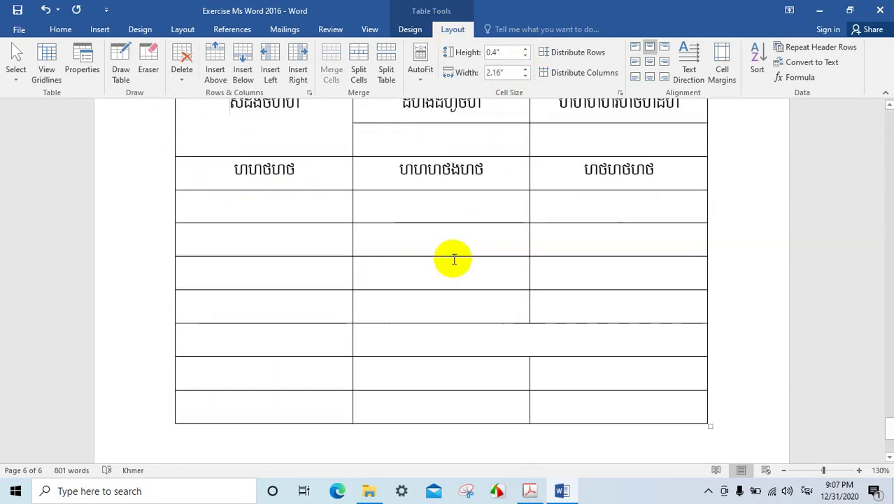
scroll(459, 256, up, 4)
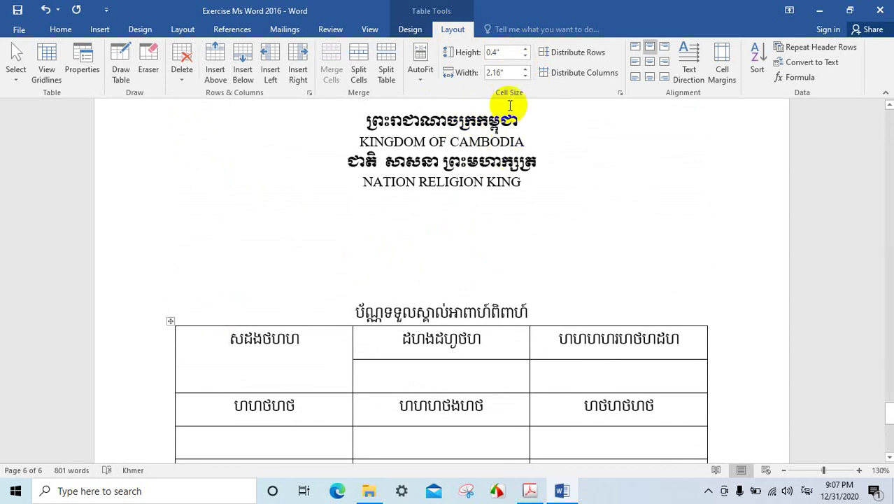
click(169, 323)
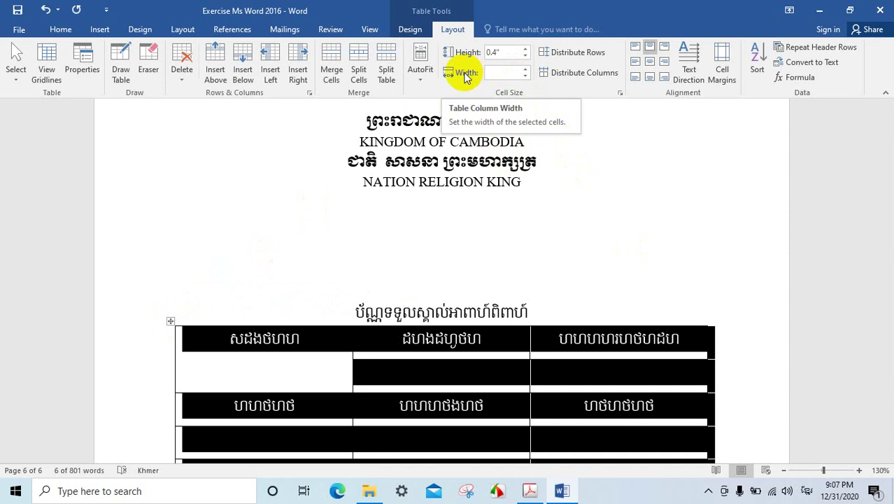
click(525, 56)
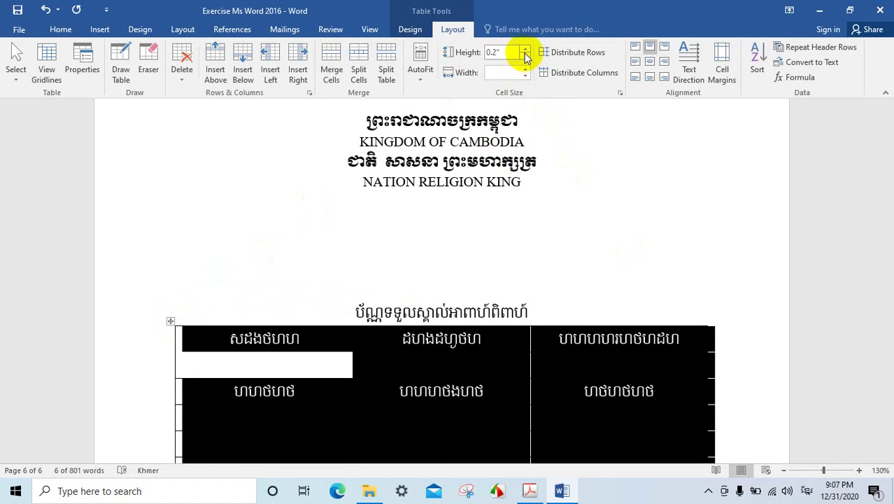
click(524, 51)
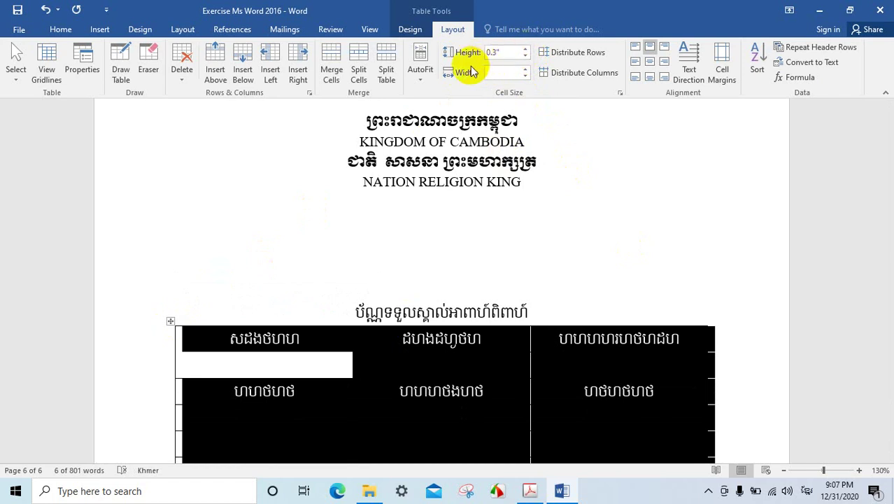
- Undo the column-width shrink twice to restore the wide three-column layout
click(528, 74)
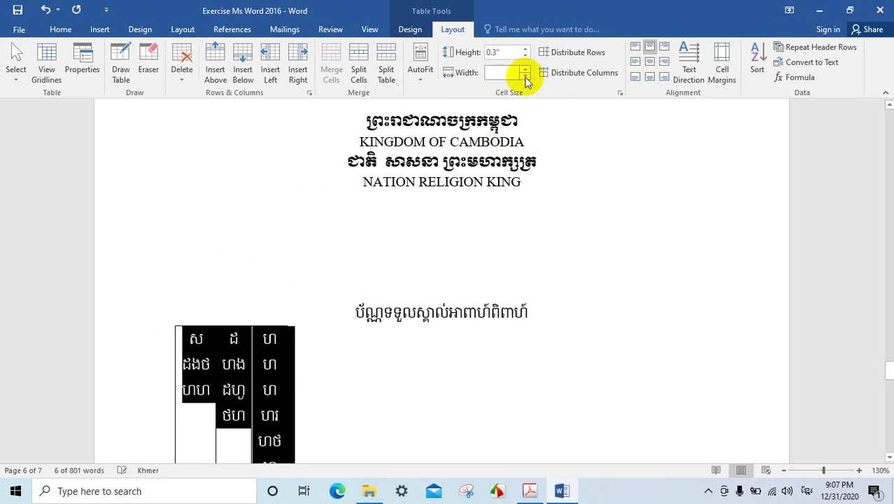
click(266, 361)
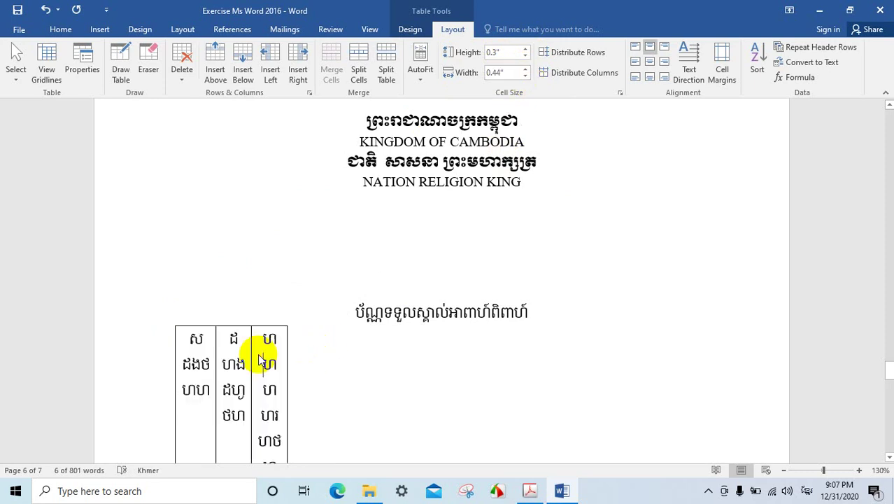
click(177, 338)
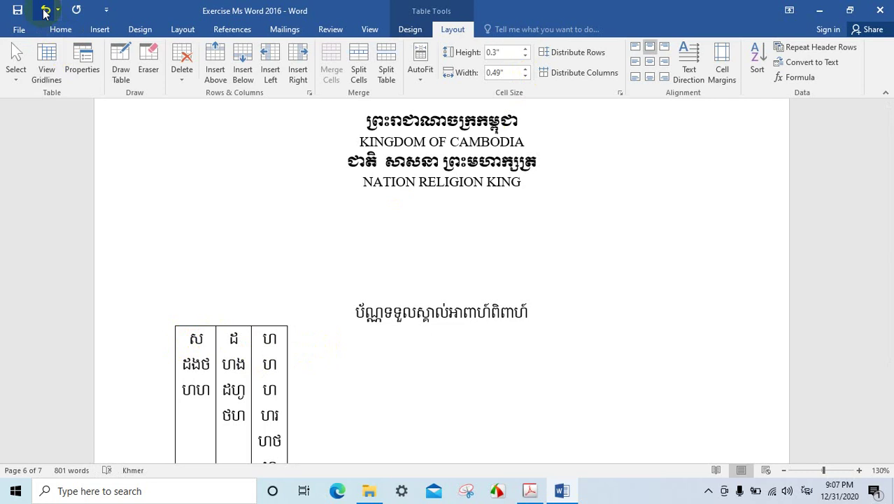
click(44, 12)
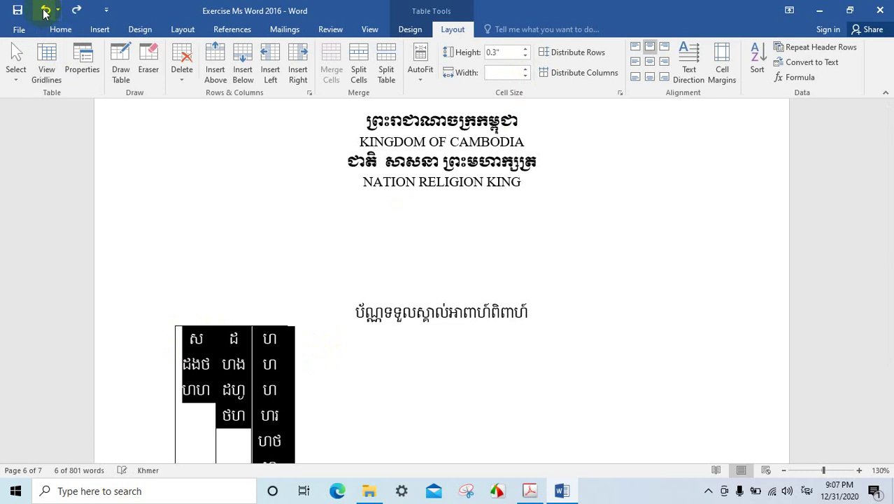
click(44, 11)
click(549, 359)
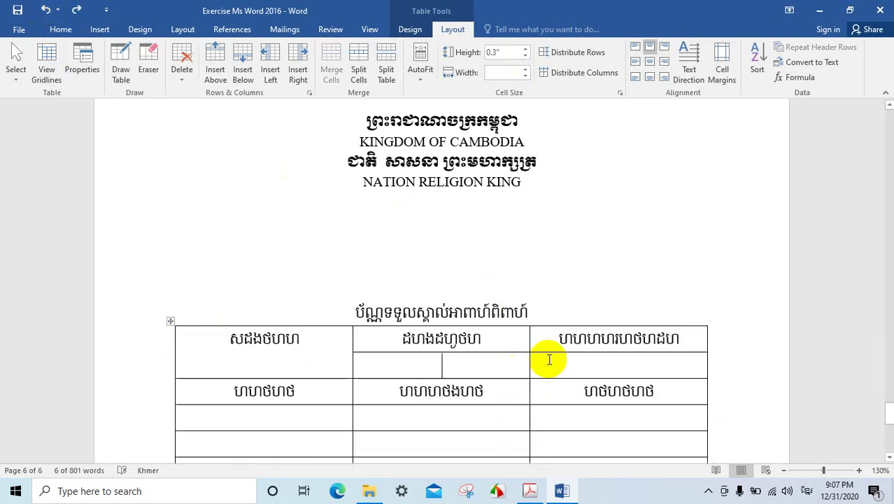
scroll(583, 350, down, 5)
- Drag the first column's border left and back, then make the first row taller
scroll(583, 349, down, 2)
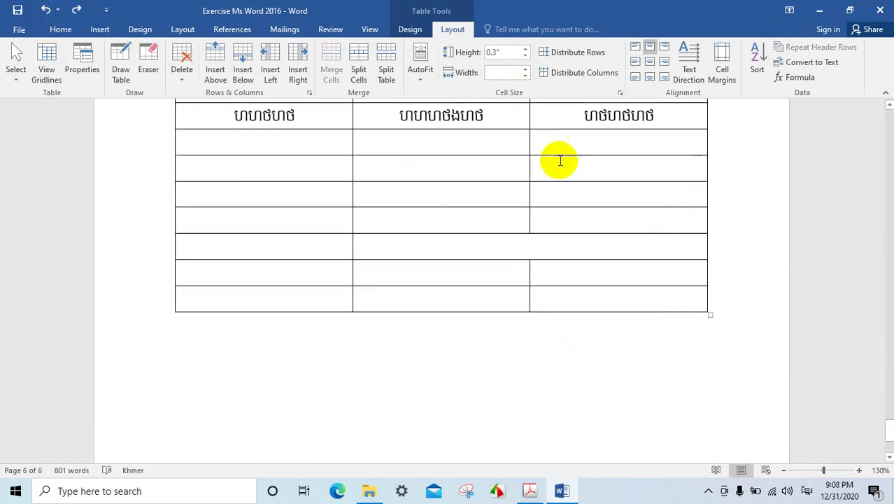
scroll(456, 162, up, 4)
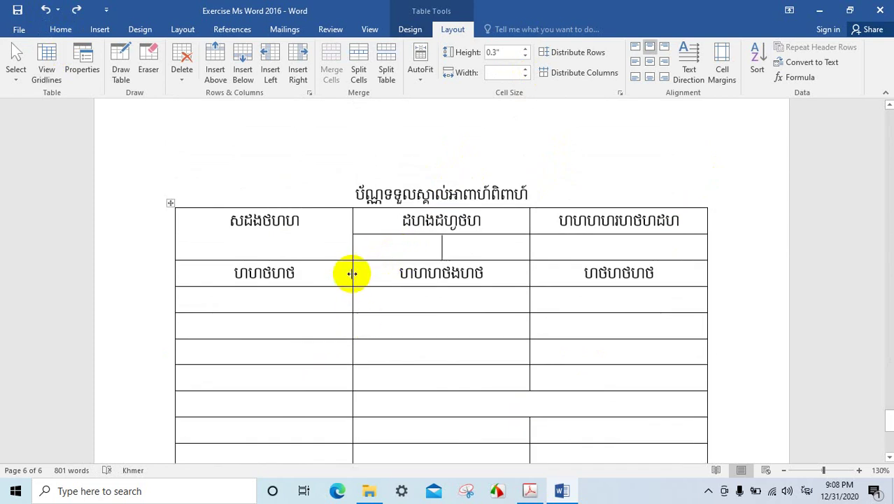
drag(352, 274, 276, 274)
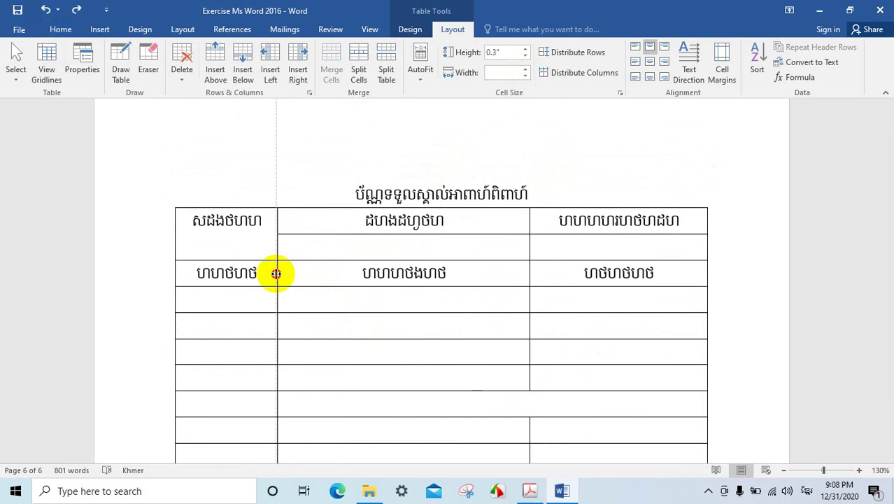
drag(276, 273, 375, 274)
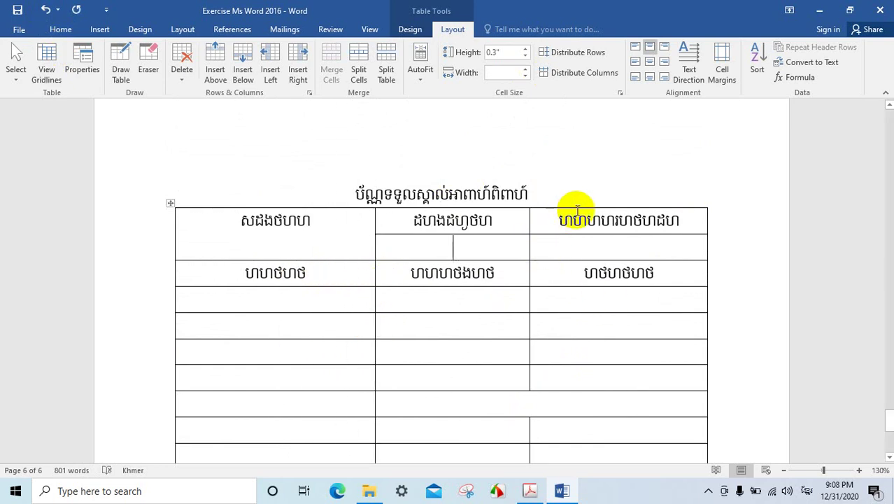
click(602, 207)
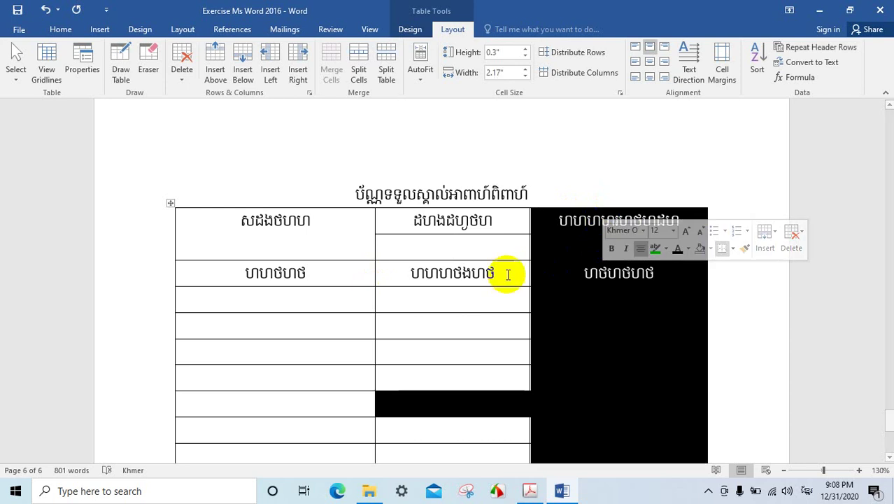
click(509, 274)
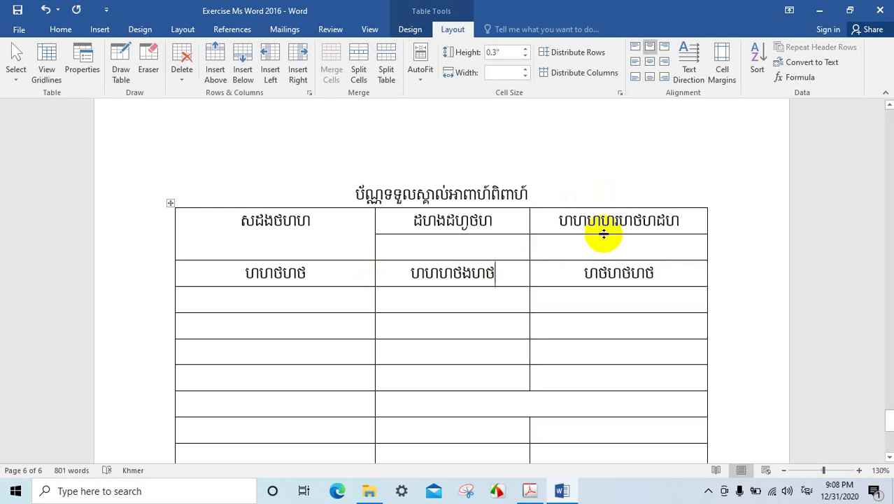
drag(604, 233, 604, 245)
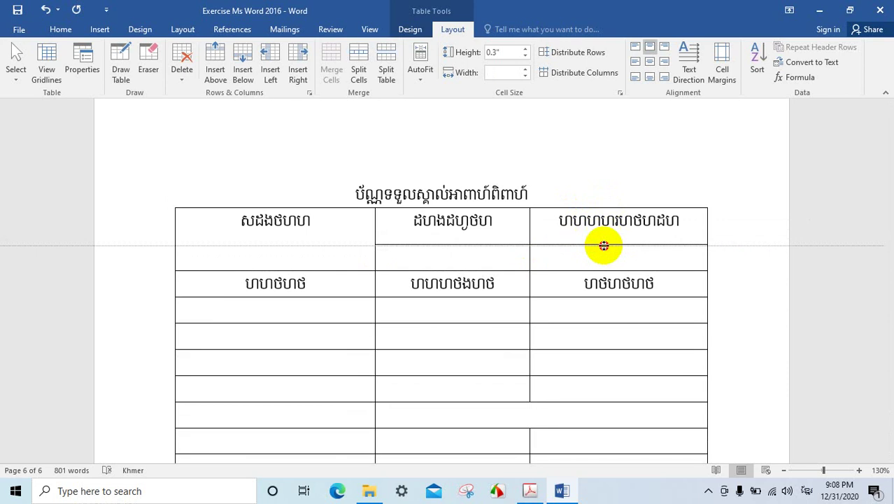
- Undo five times to revert the border and row-height changes, evening the columns
click(44, 10)
click(44, 11)
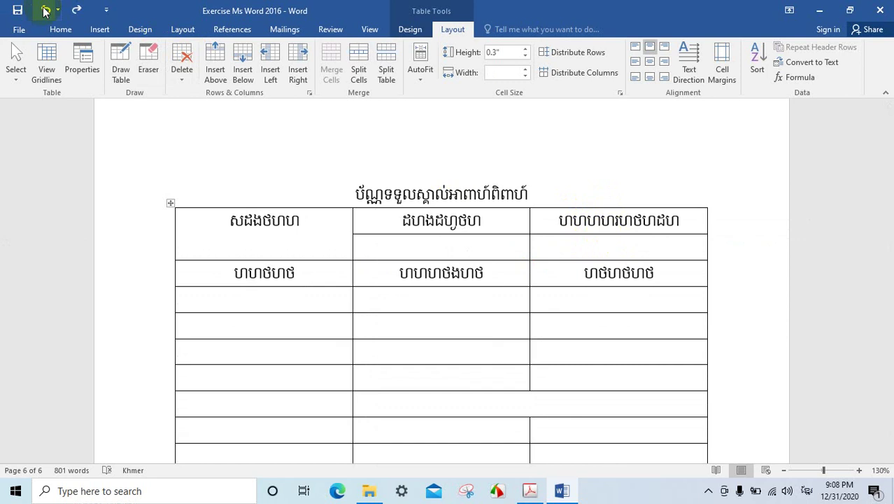
click(44, 10)
click(44, 11)
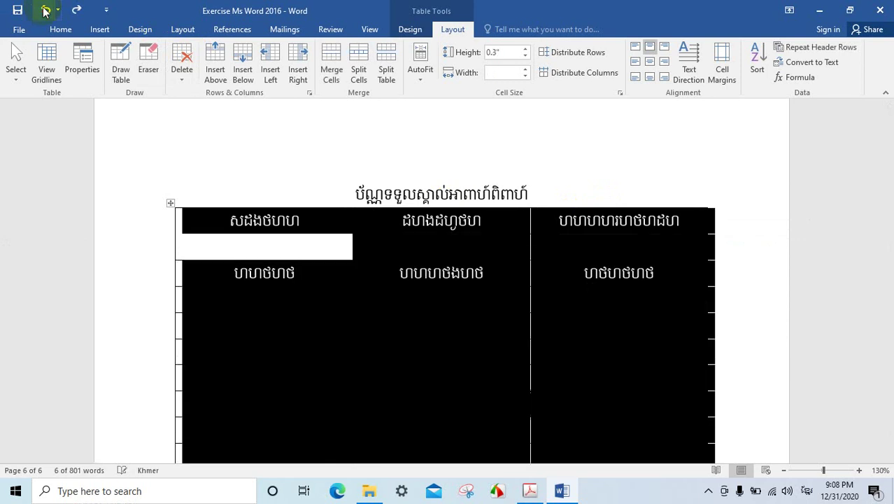
click(44, 11)
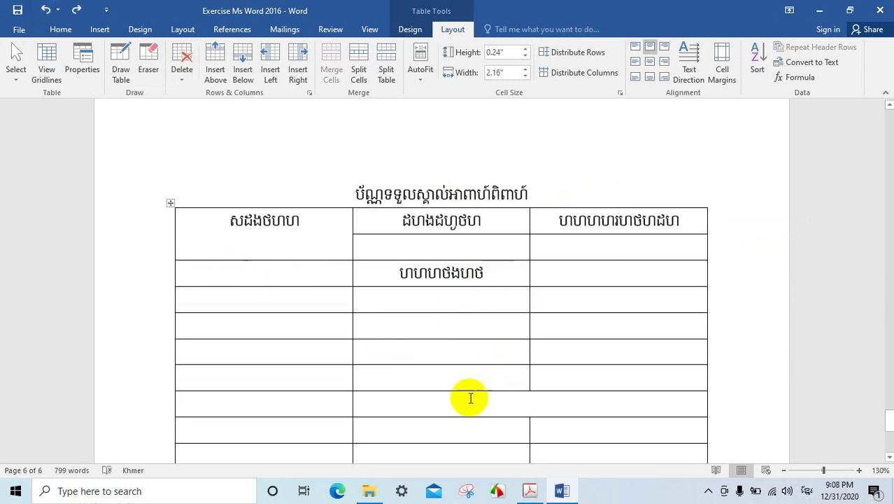
scroll(600, 363, down, 3)
scroll(573, 361, down, 3)
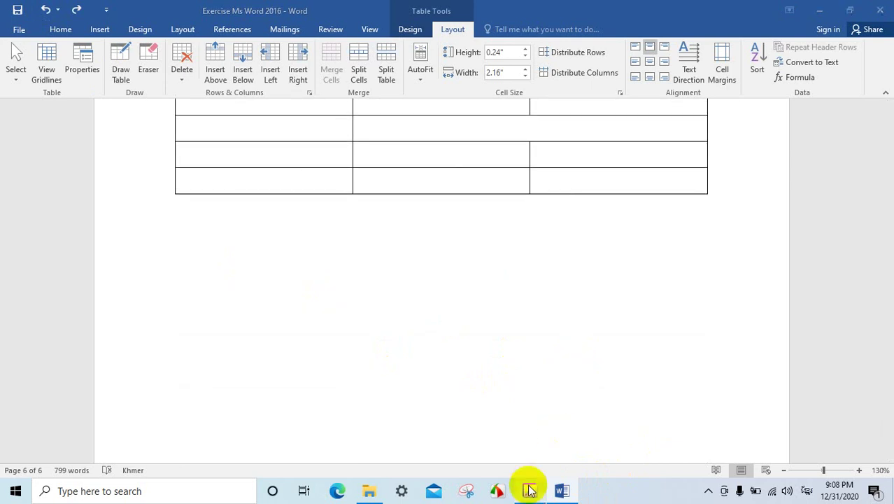
- Switch to word book.pdf in Acrobat and review page 58's certificate table and signature lines
click(530, 491)
scroll(456, 295, down, 3)
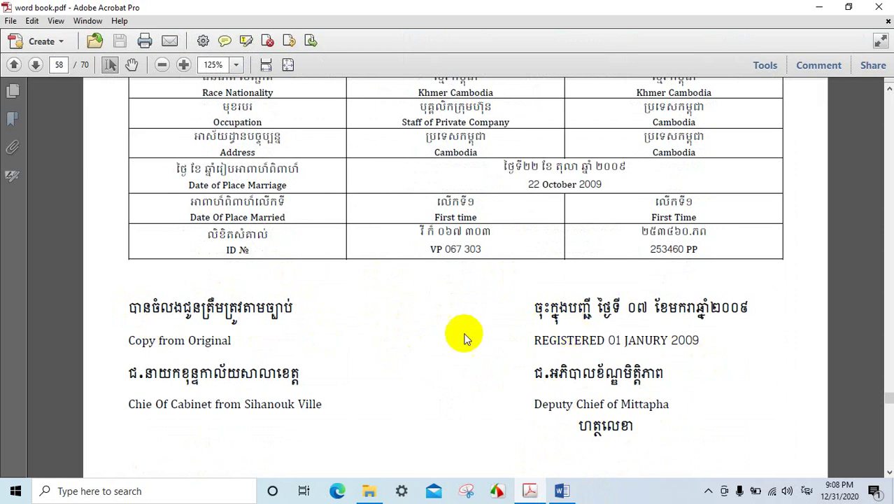
scroll(260, 318, down, 1)
scroll(260, 318, down, 1)
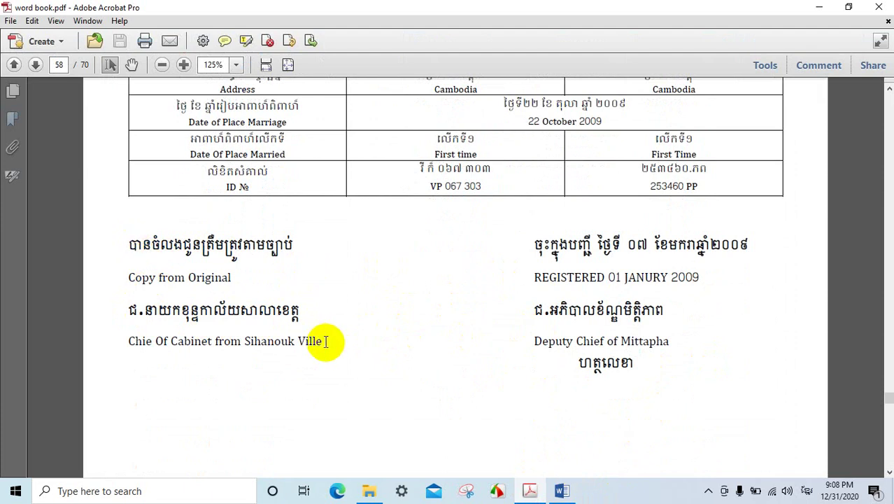
scroll(548, 364, down, 3)
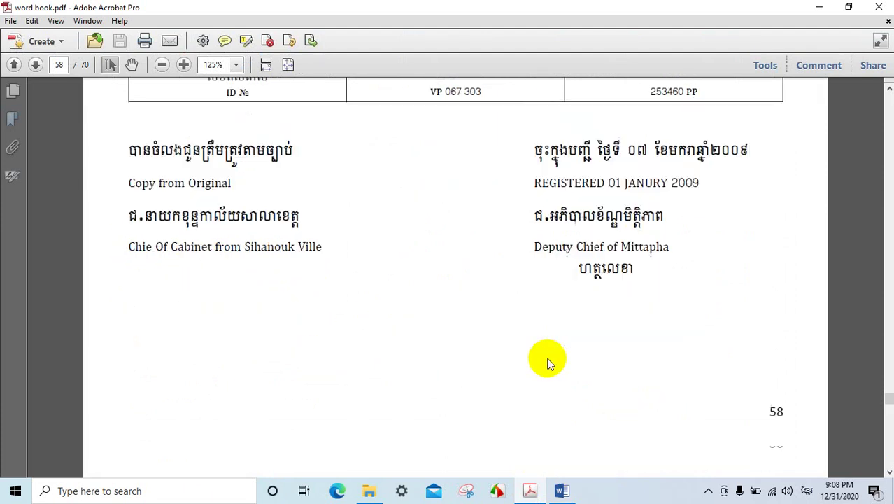
scroll(437, 346, up, 3)
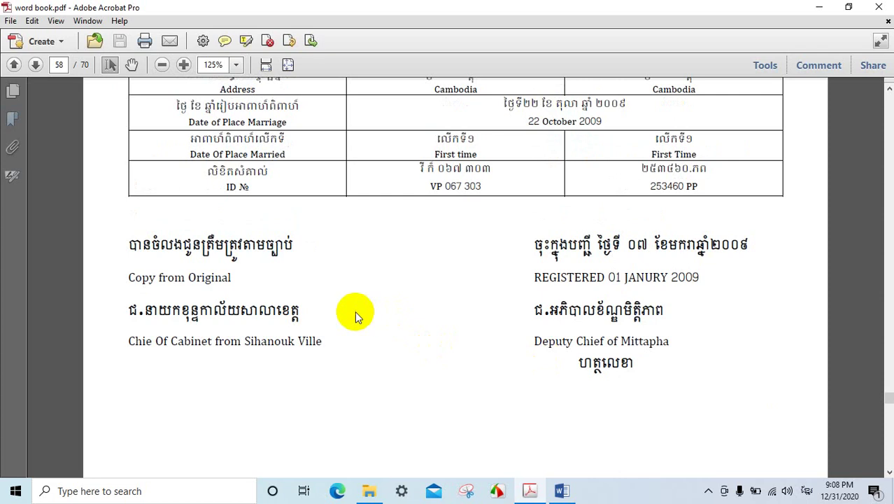
scroll(354, 311, up, 7)
scroll(355, 311, up, 3)
scroll(355, 310, down, 6)
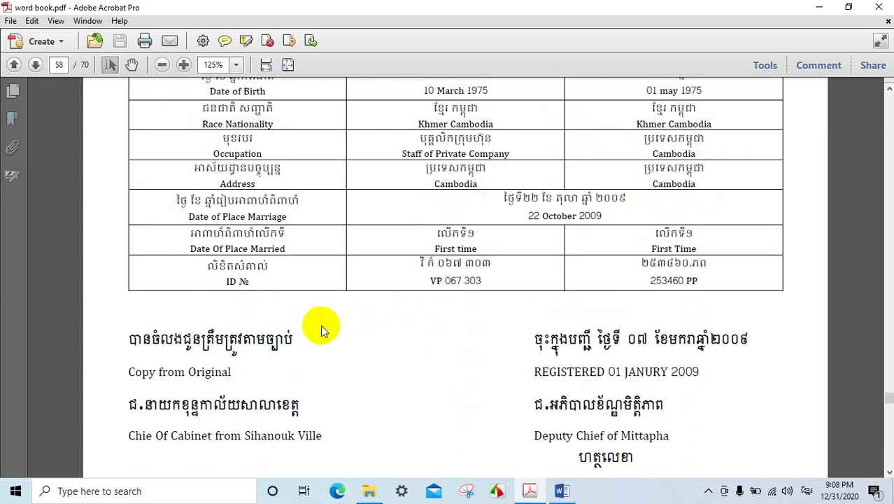
scroll(472, 243, up, 1)
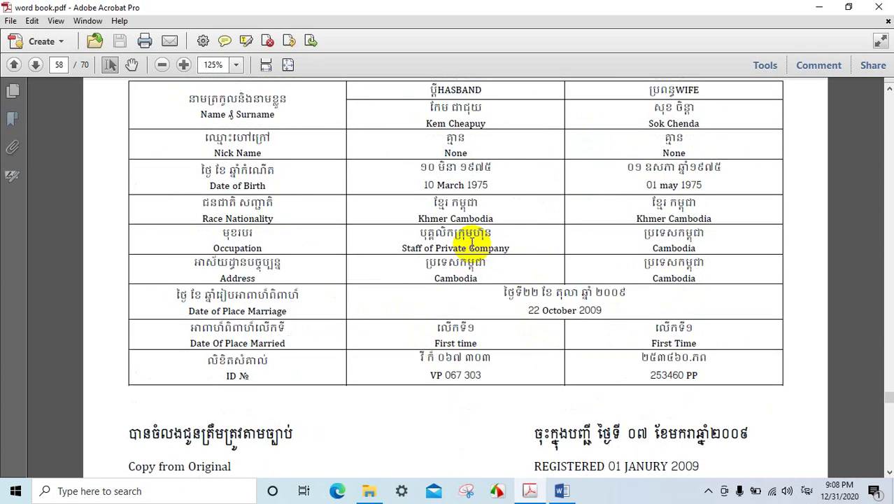
scroll(472, 242, up, 5)
scroll(472, 244, up, 4)
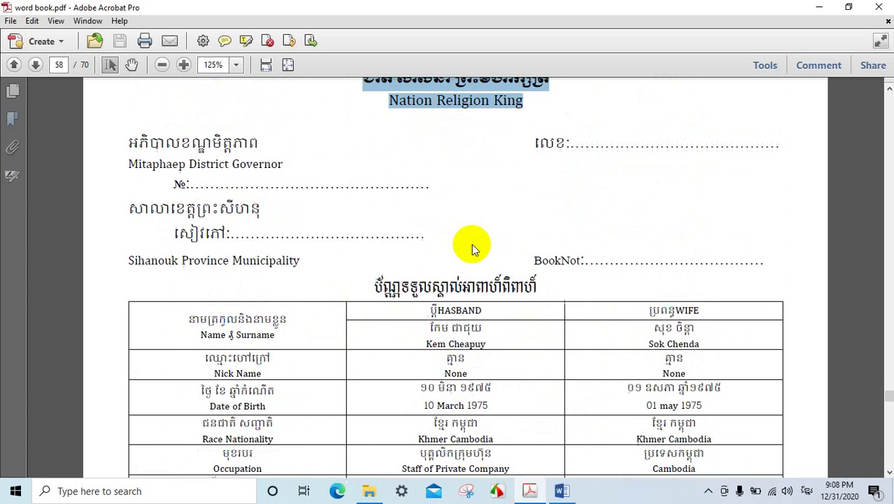
scroll(472, 243, up, 4)
scroll(471, 244, down, 3)
scroll(485, 340, down, 6)
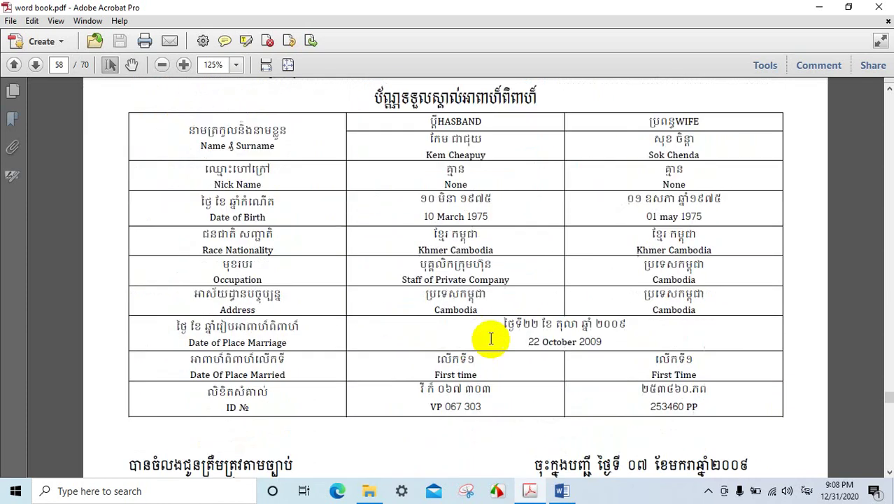
scroll(509, 333, down, 4)
scroll(515, 340, down, 3)
scroll(549, 346, up, 6)
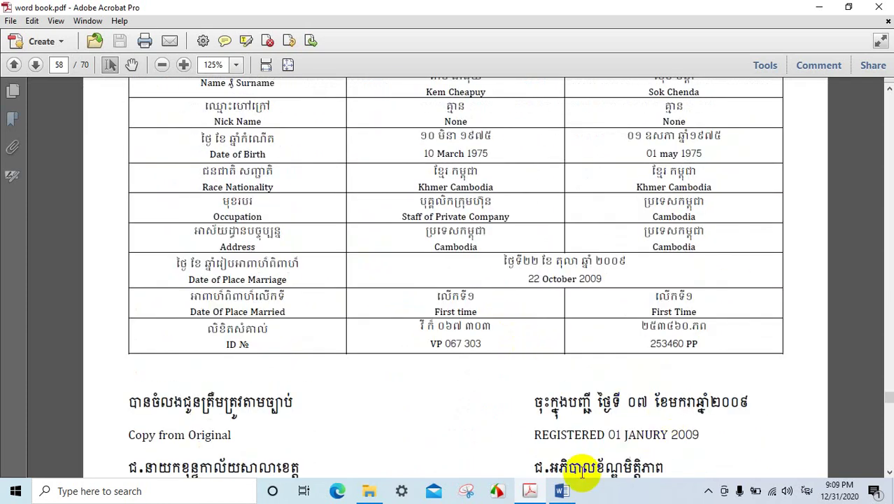
mouse_move(561, 493)
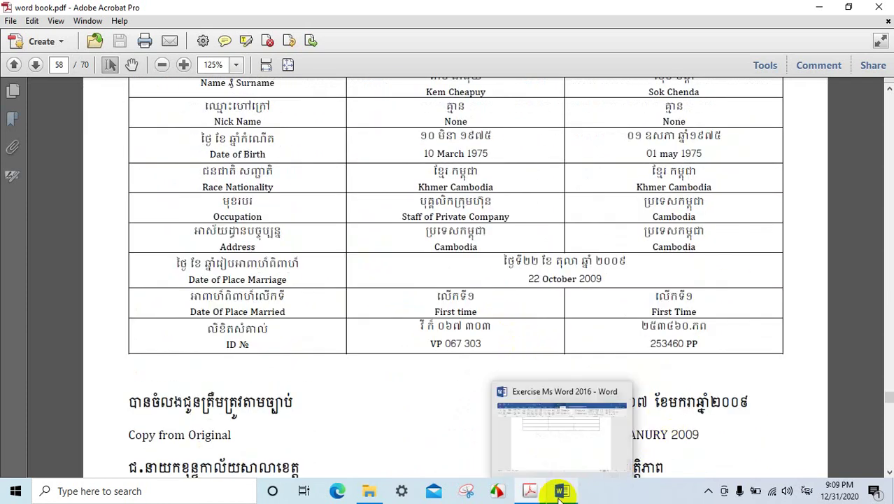